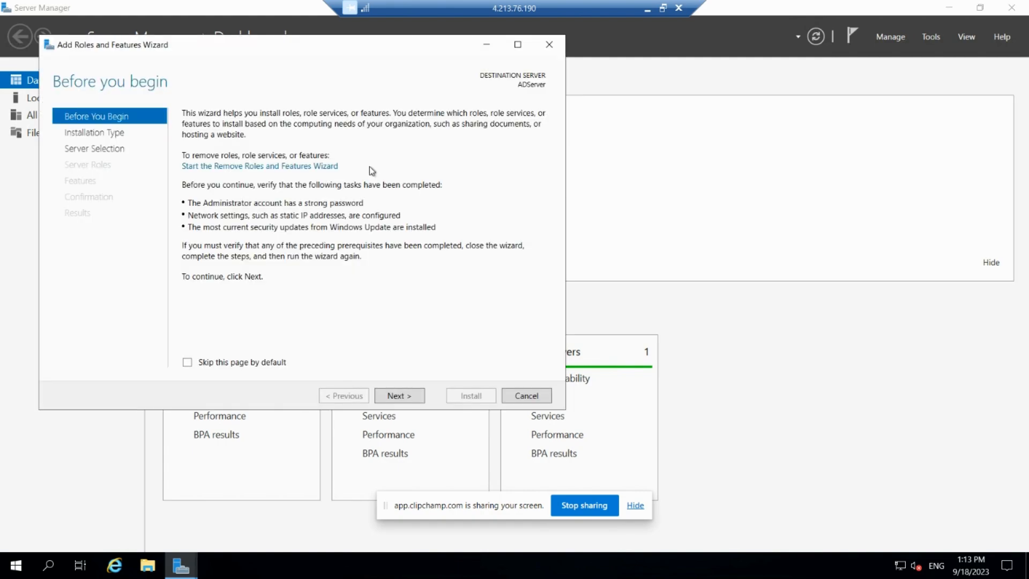
Choose a role-based or feature-based installation on ADServer from the server pool and proceed to the server roles.
click(411, 396)
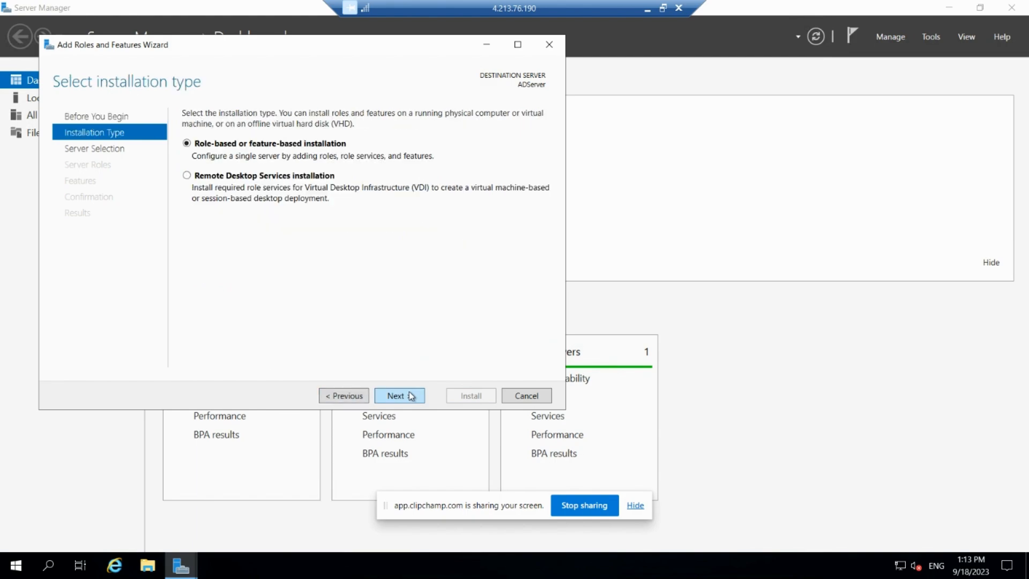
click(411, 396)
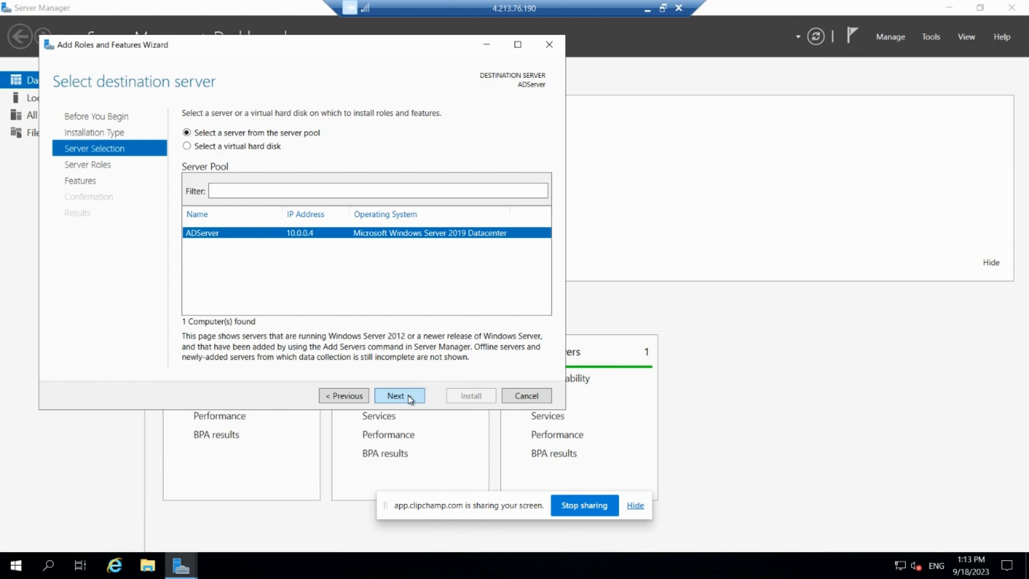
click(411, 400)
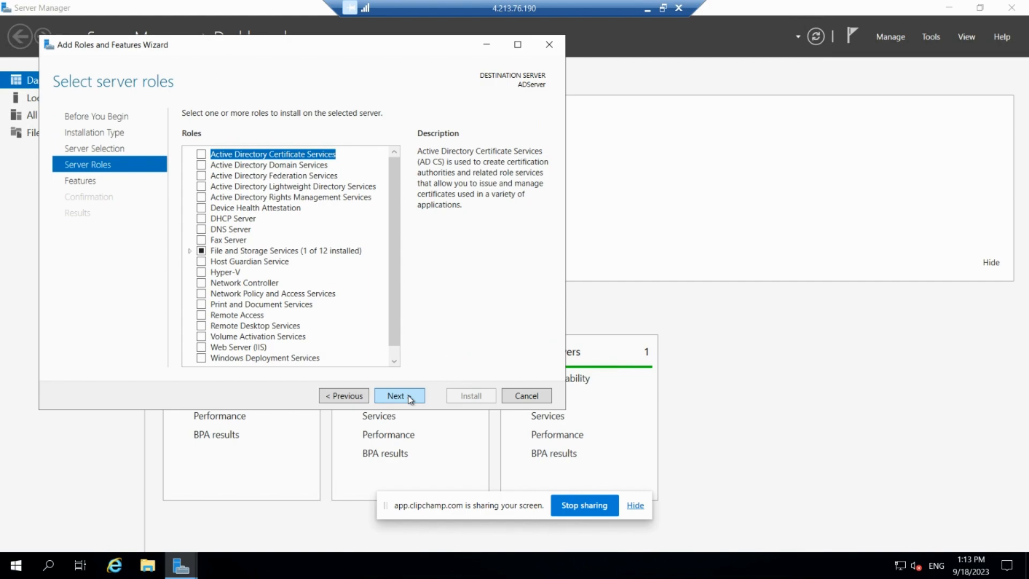
Search Windows for "disk", open the hard disk partition management tool, and initialize Disk 2 with the GPT partition style.
click(56, 567)
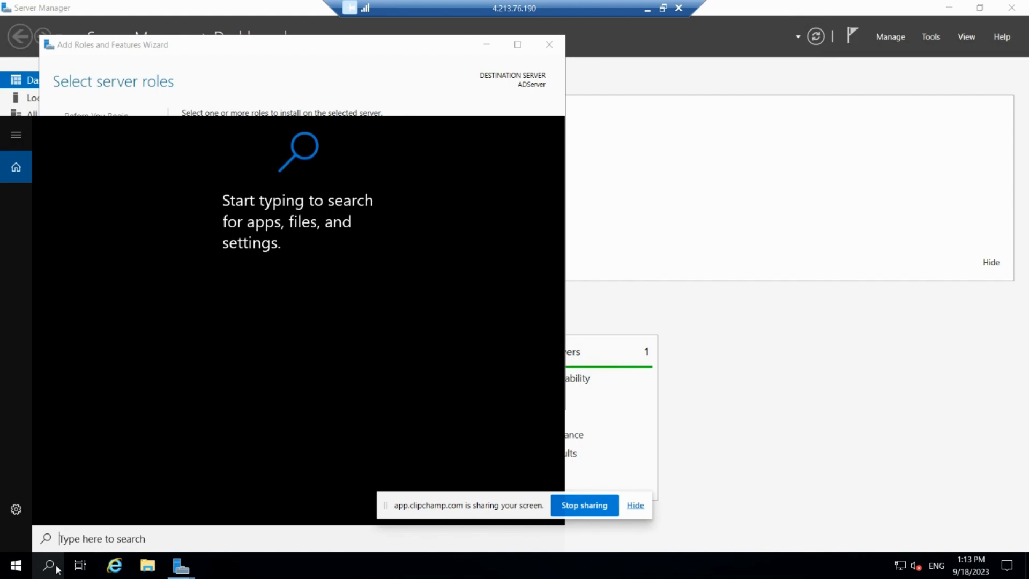
text(disk)
click(57, 567)
click(55, 566)
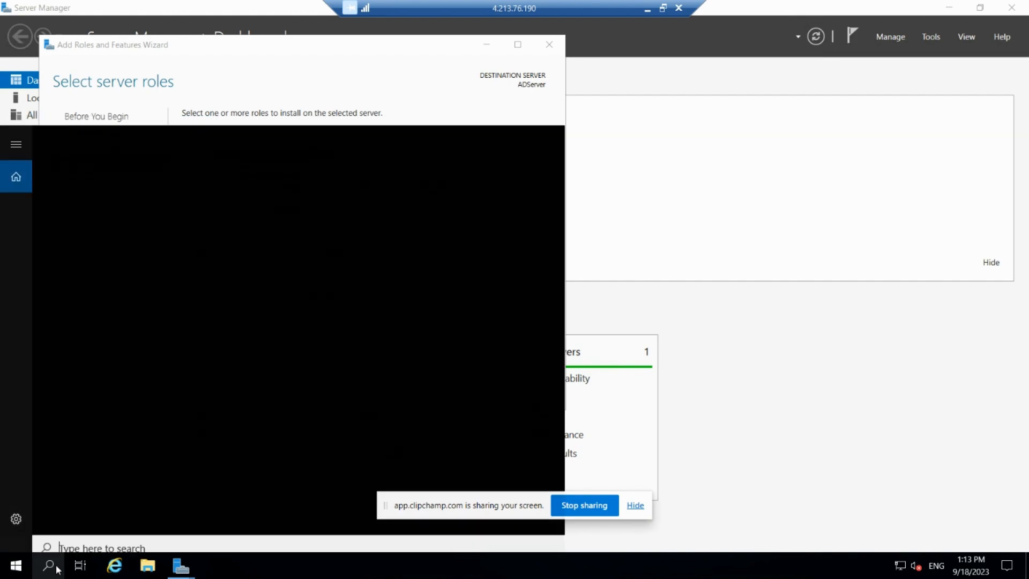
text(disk)
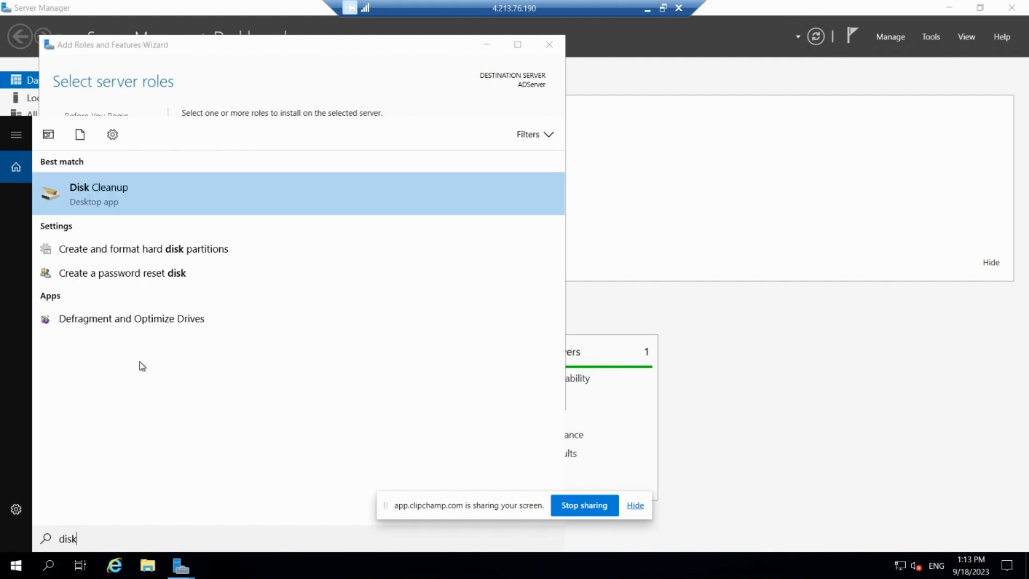
click(165, 250)
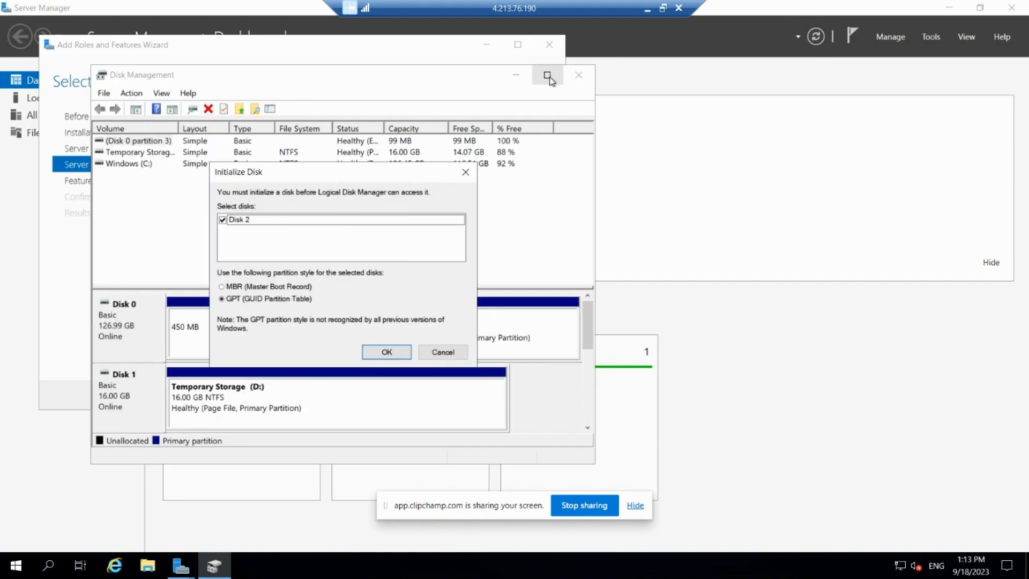
click(380, 353)
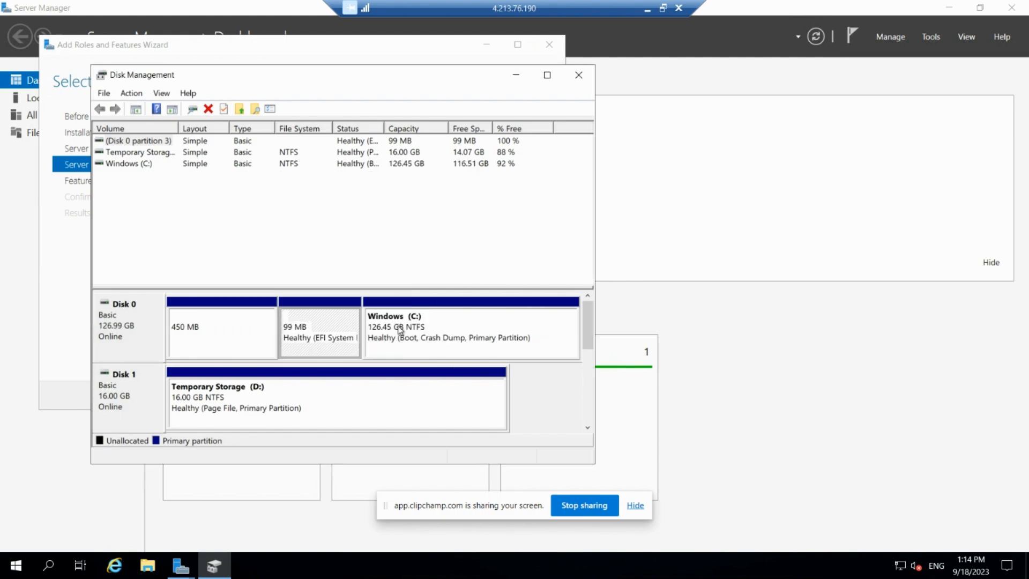
Set up a new simple volume on Disk 2's unallocated space with a size of 131054 MB and drive letter F.
click(547, 75)
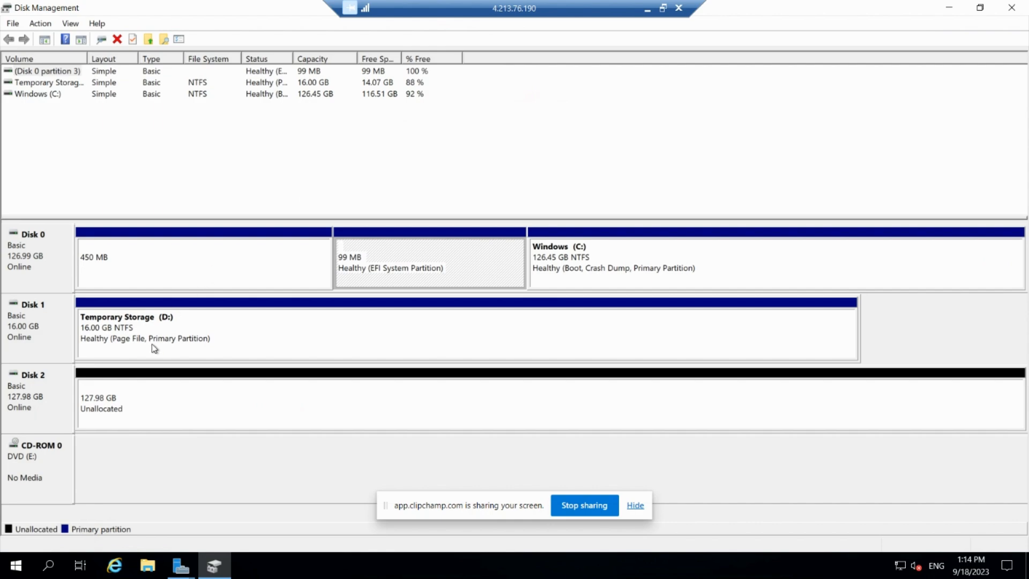
right_click(151, 402)
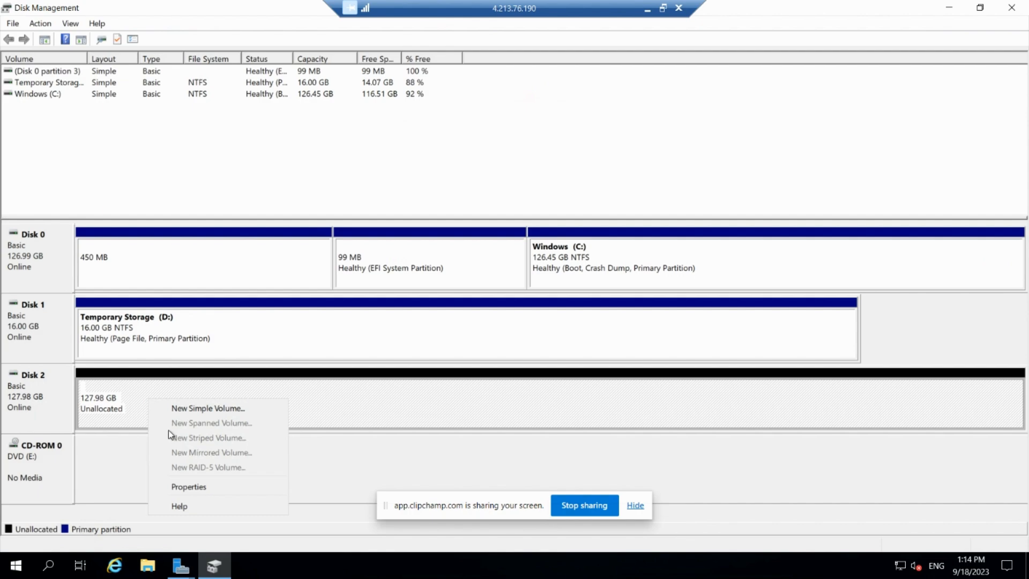
click(203, 407)
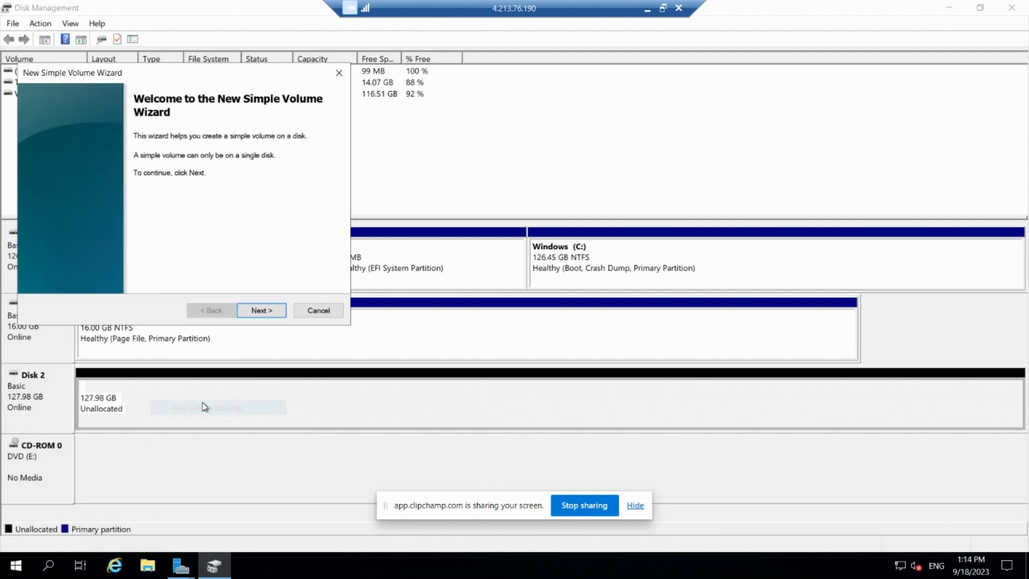
click(252, 316)
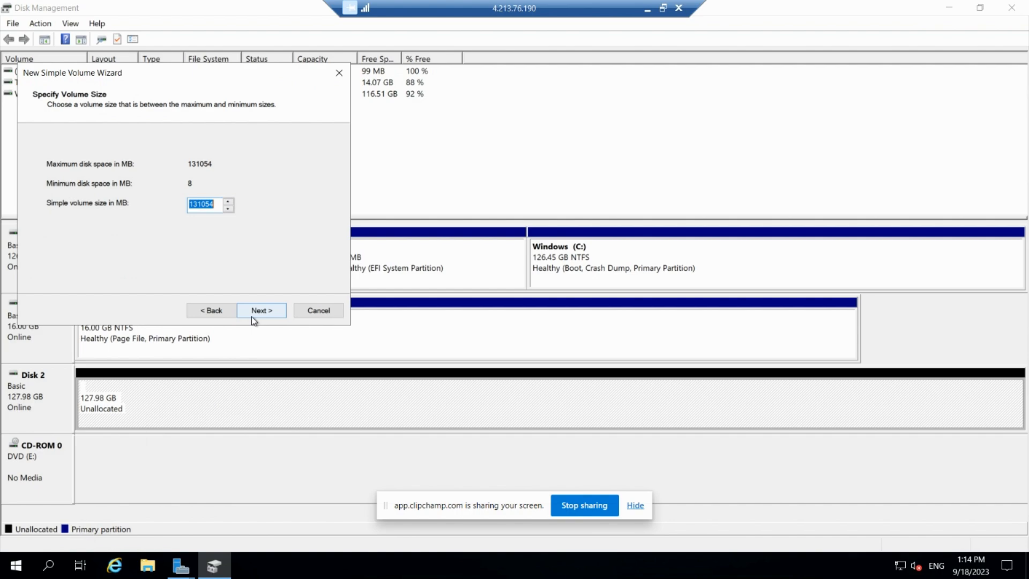
click(267, 311)
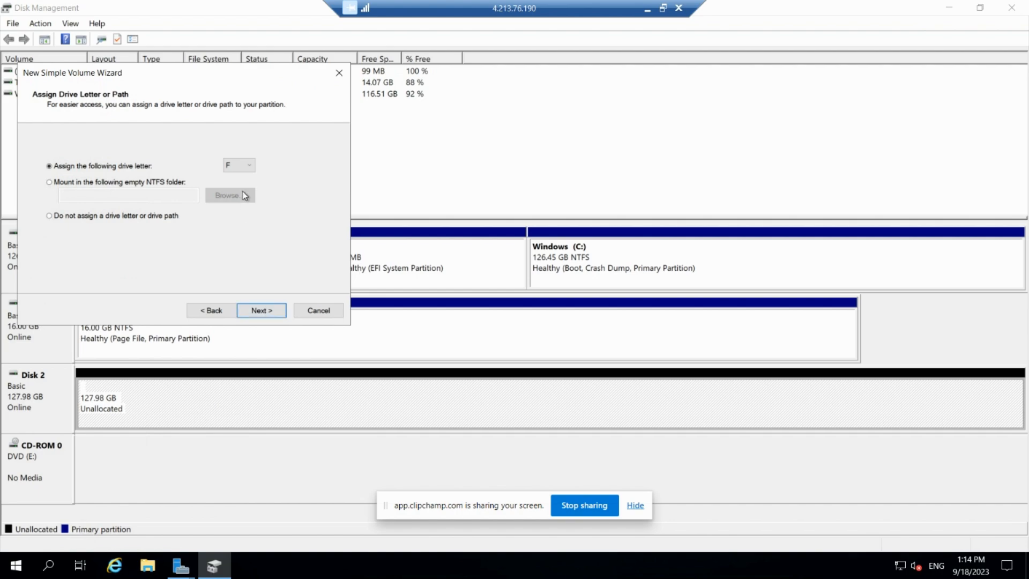
click(244, 167)
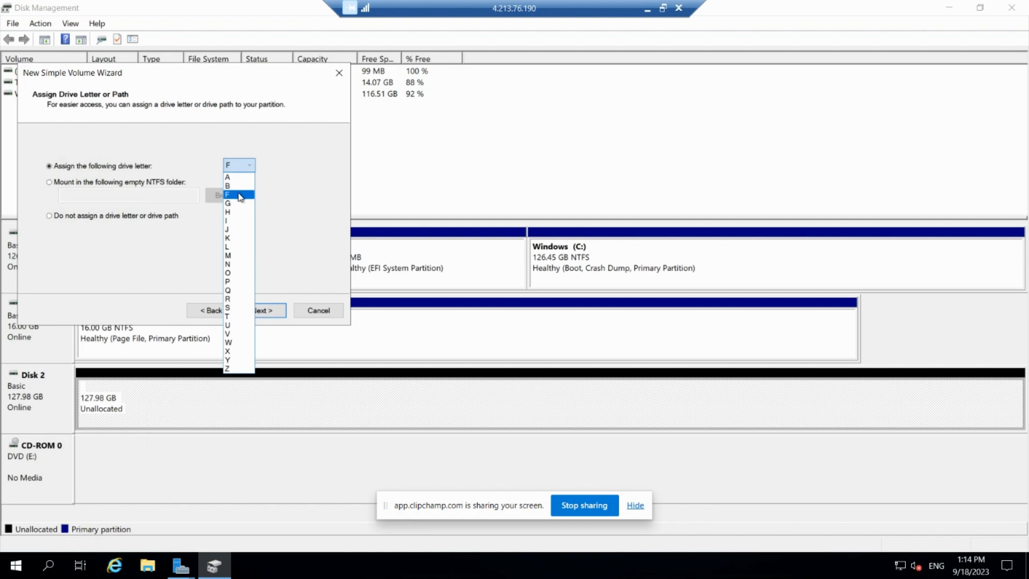
click(240, 195)
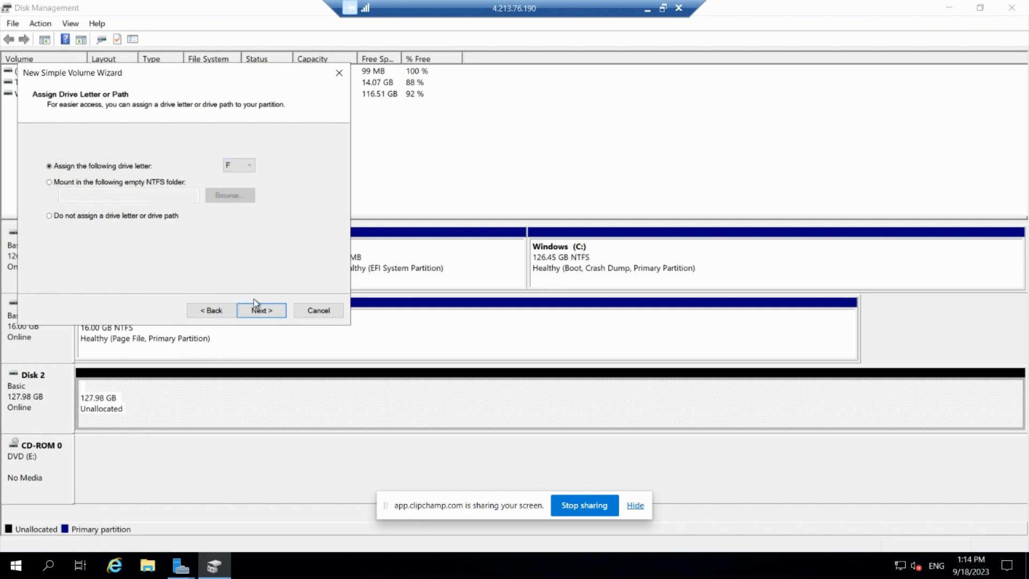
click(264, 313)
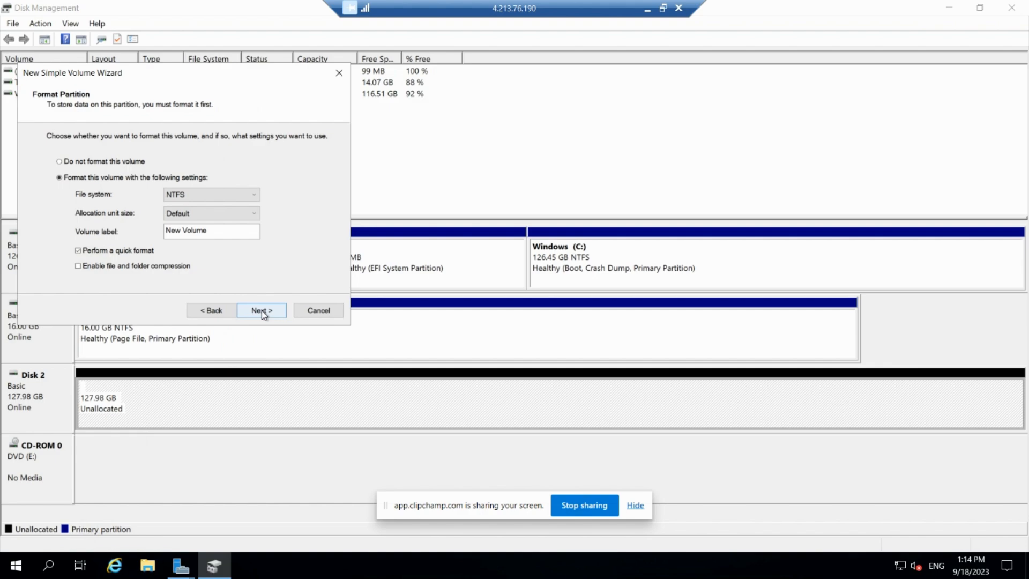
Label the new volume F, finish creating it with an NTFS quick format, and close Disk Management.
click(246, 229)
key(BackSpace)
key(BackSpace)
key(BackSpace)
key(BackSpace)
key(BackSpace)
key(BackSpace)
key(BackSpace)
key(BackSpace)
key(BackSpace)
key(BackSpace)
text(F)
click(282, 312)
click(282, 312)
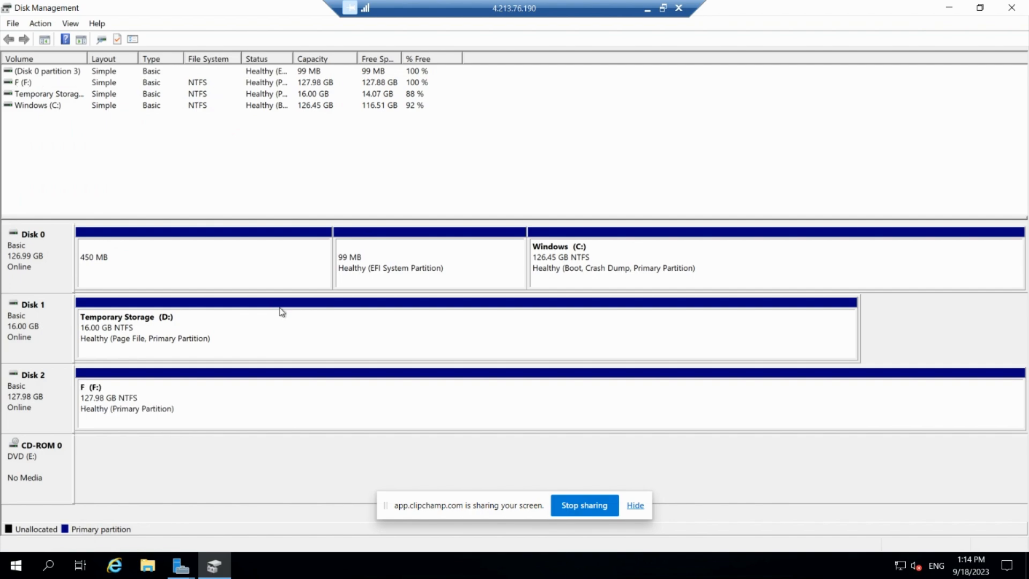
click(1011, 7)
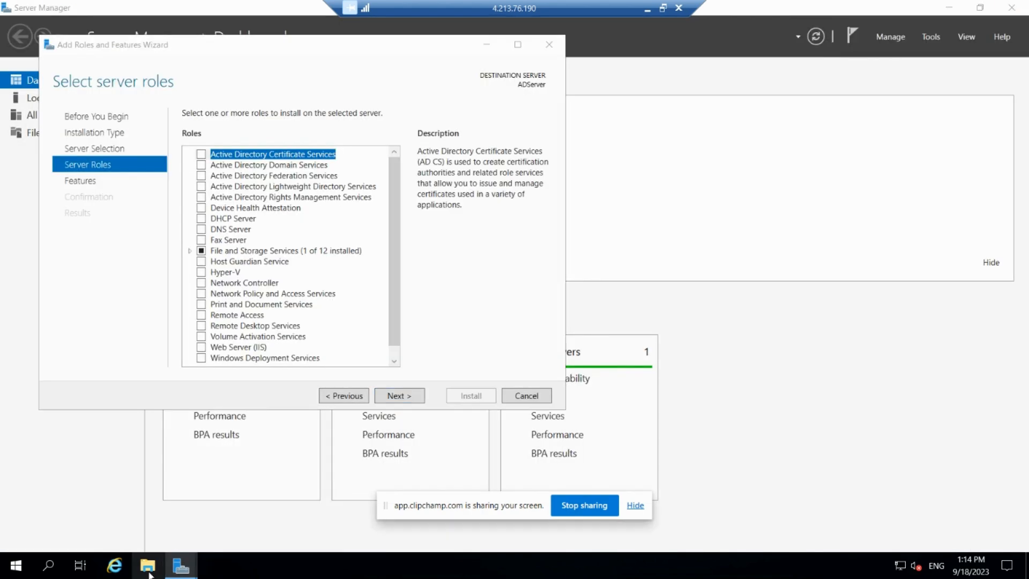
Check the list of drives under This PC in File Explorer, then close the window.
click(149, 572)
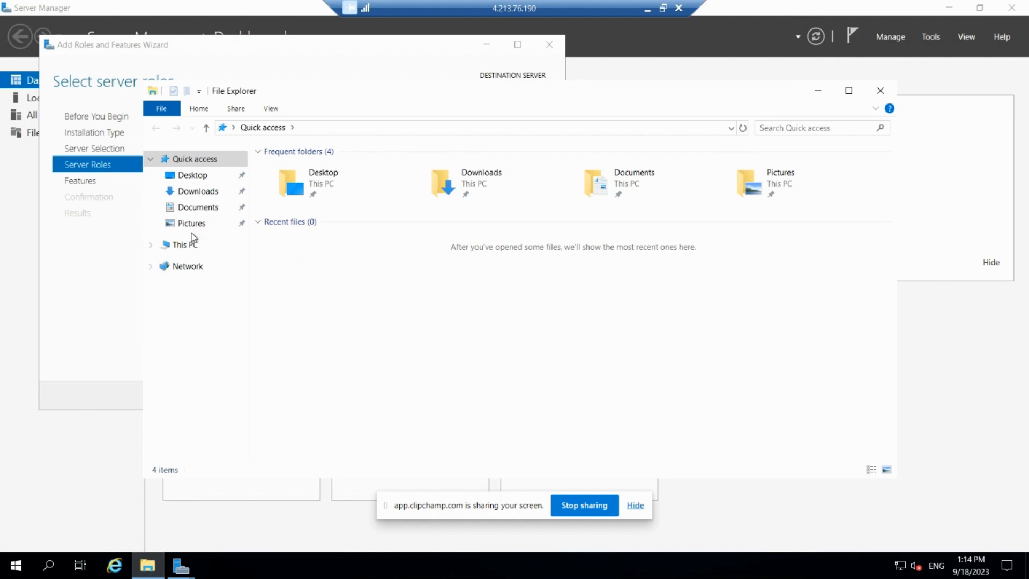
click(196, 252)
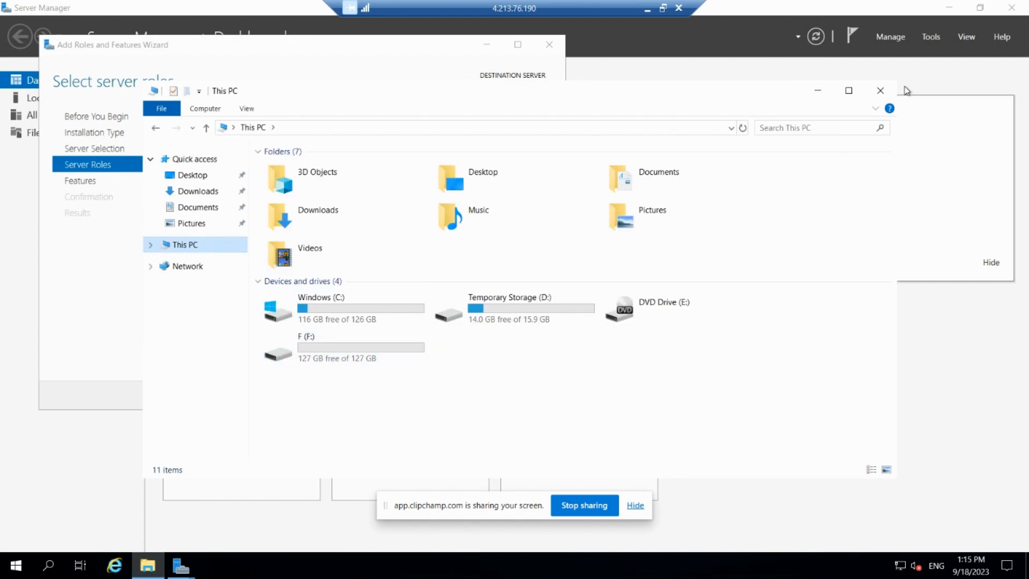
click(878, 91)
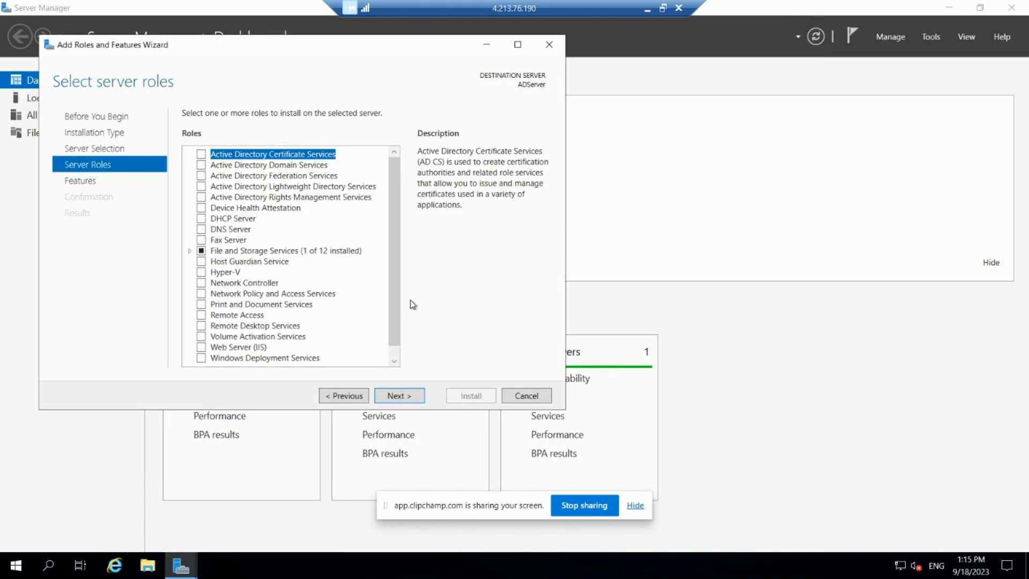
Select the Active Directory Domain, Federation, Lightweight Directory and Rights Management Services roles with their required features, then proceed to the features.
click(202, 165)
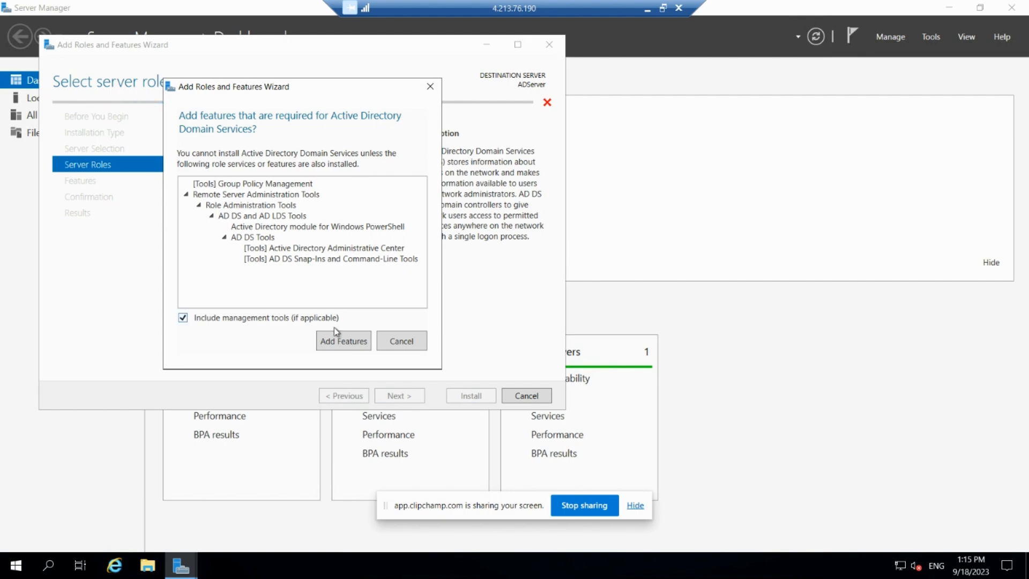
click(337, 339)
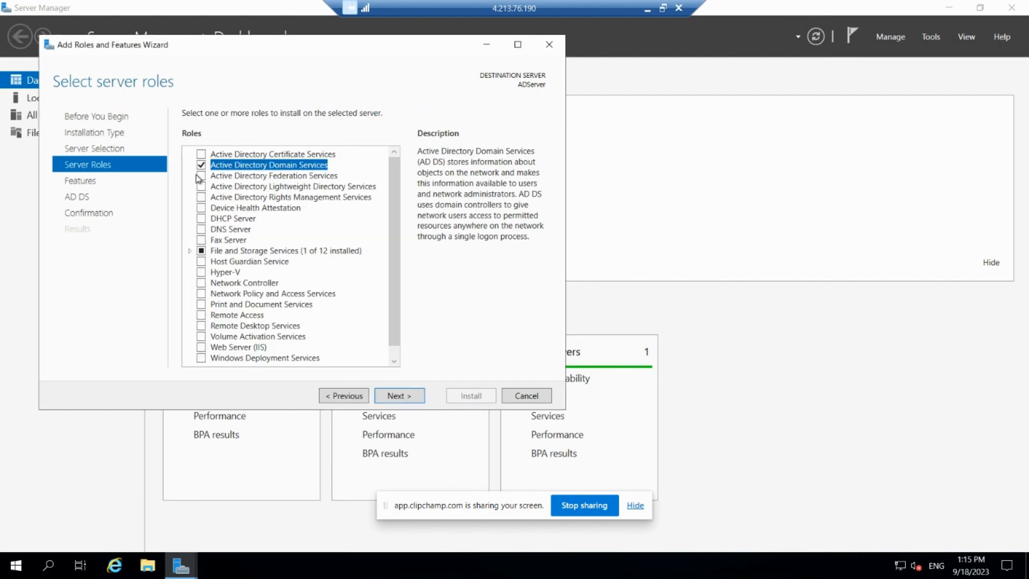
click(202, 176)
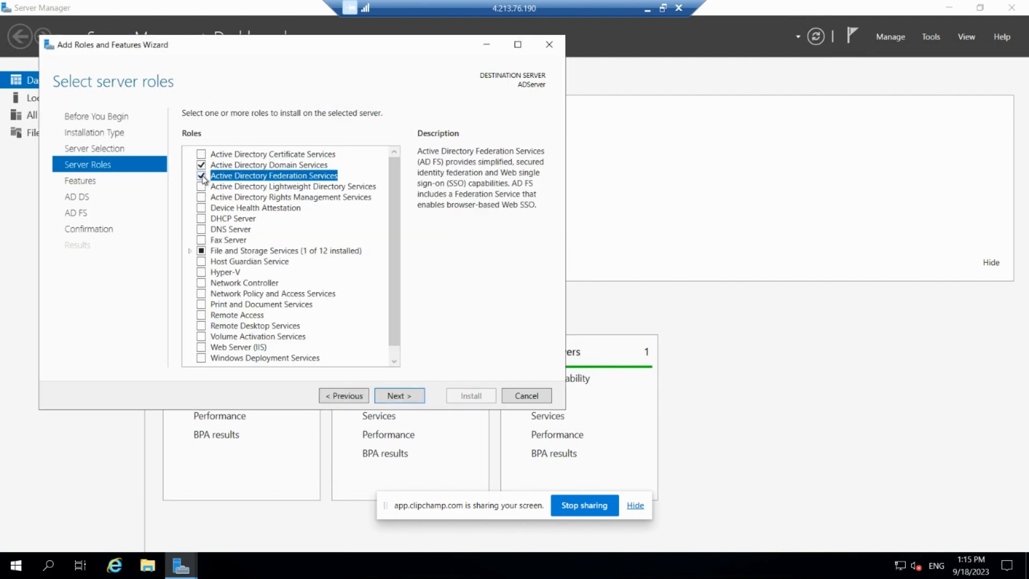
click(202, 187)
click(333, 343)
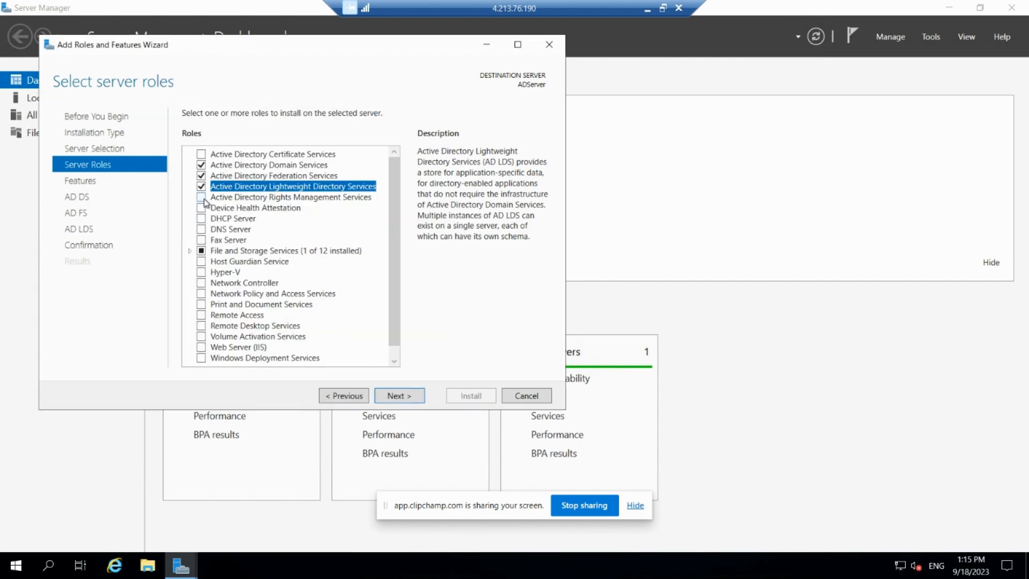
click(202, 198)
click(332, 343)
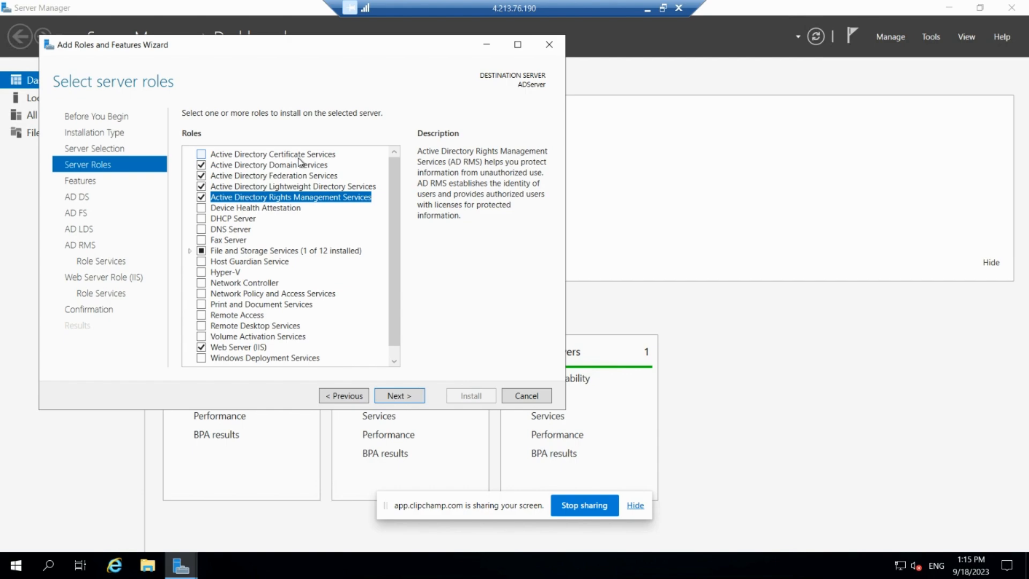
click(396, 358)
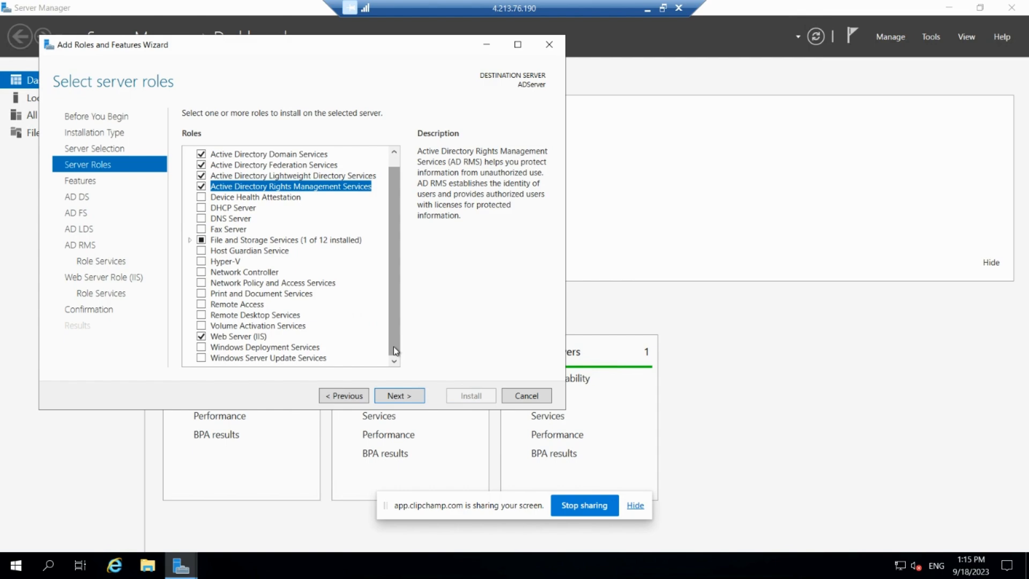
click(400, 399)
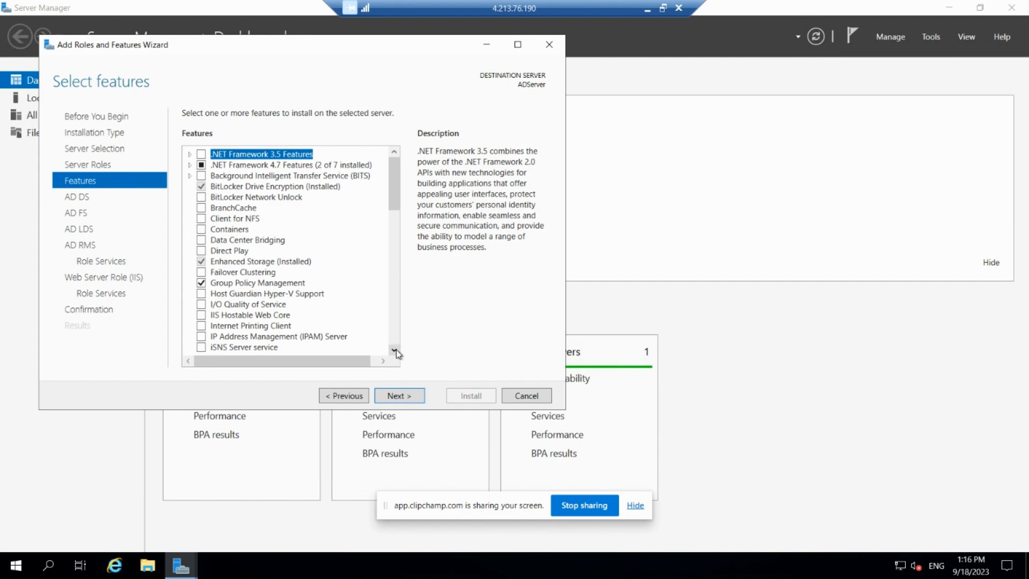
Add the SNMP Service feature with its management tools and continue past the feature selection.
drag(397, 350, 393, 295)
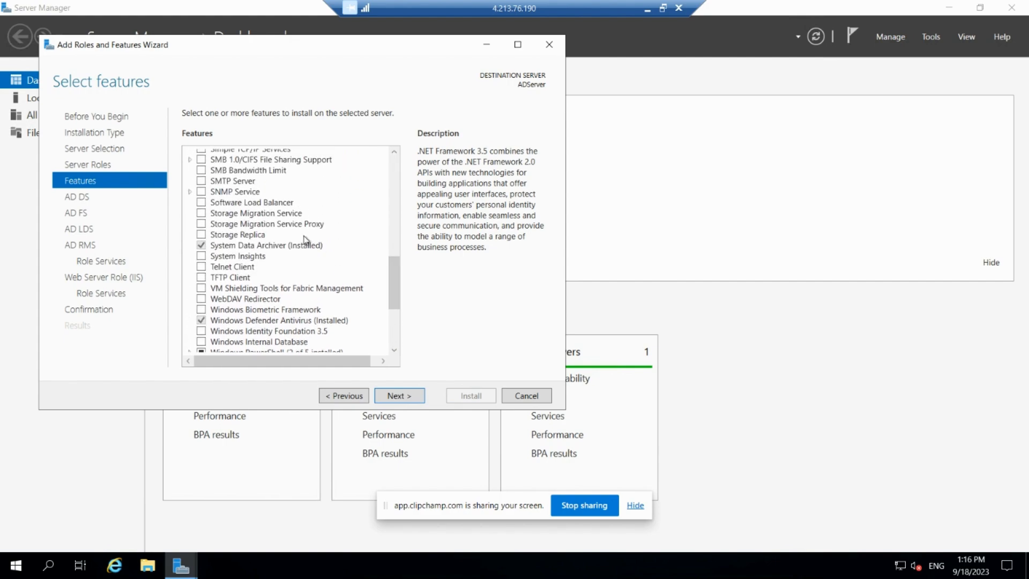
click(202, 192)
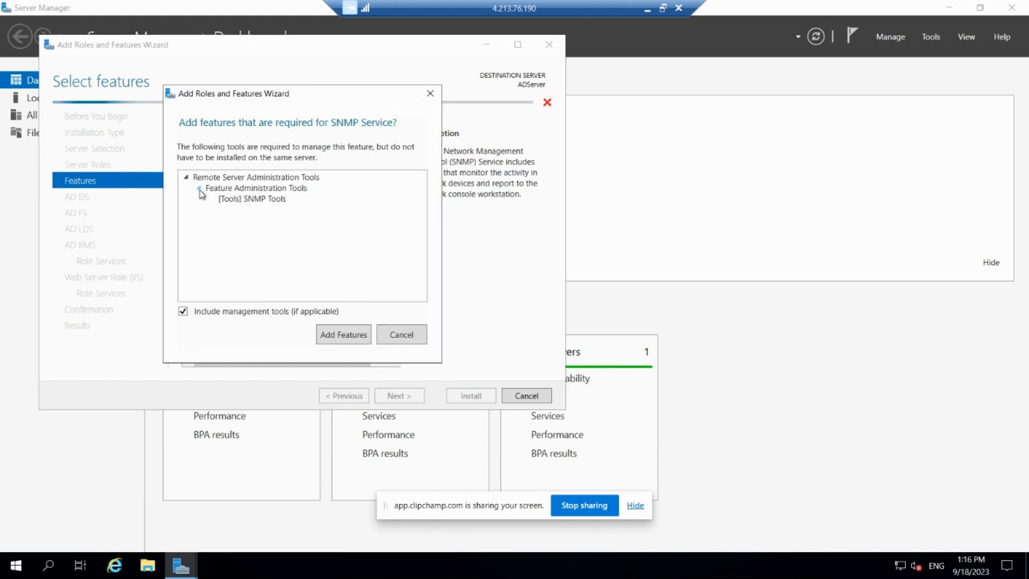
click(343, 335)
drag(394, 273, 397, 157)
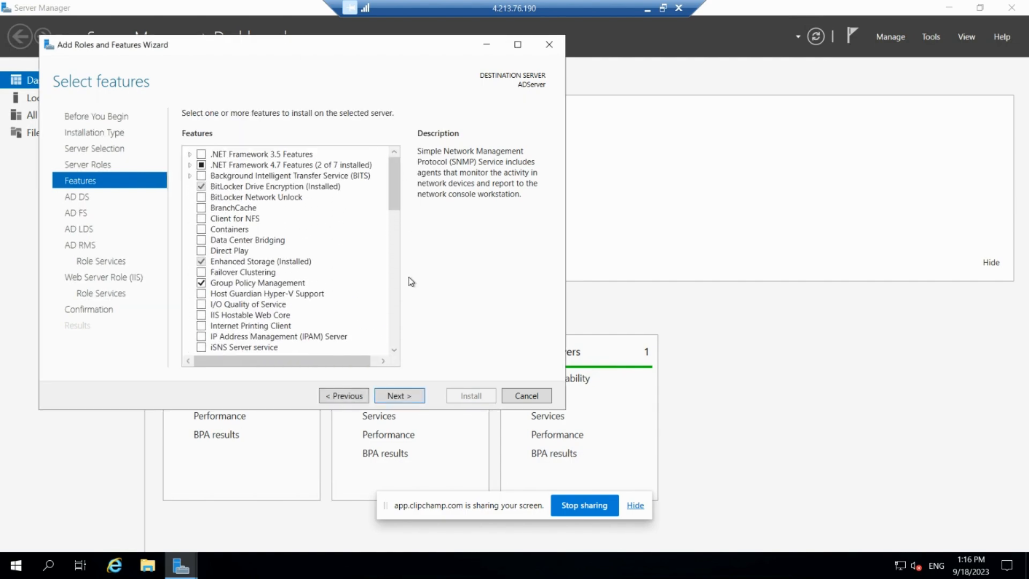
click(399, 395)
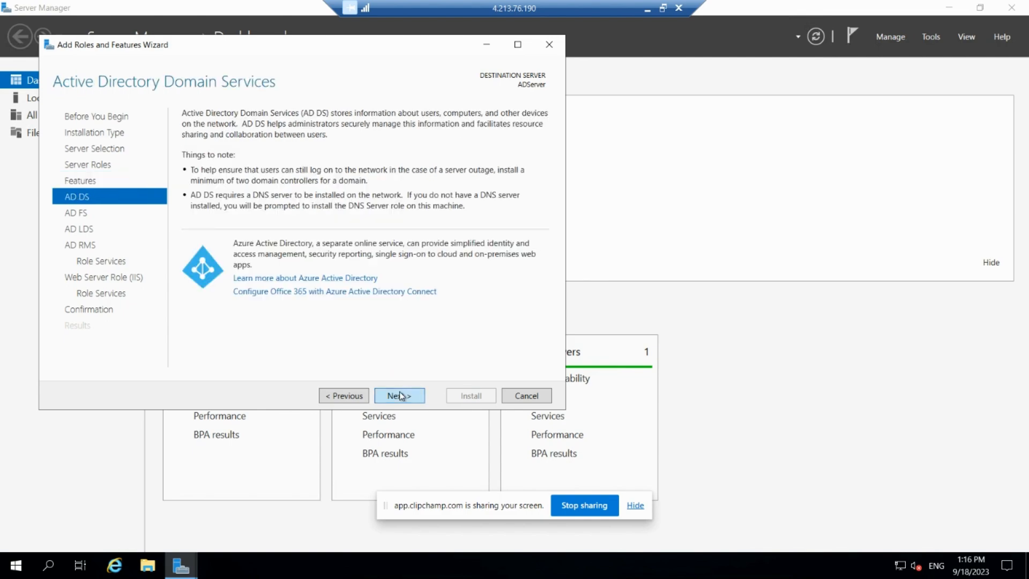
Advance to the AD RMS role services and include Identity Federation Support.
click(399, 395)
click(399, 396)
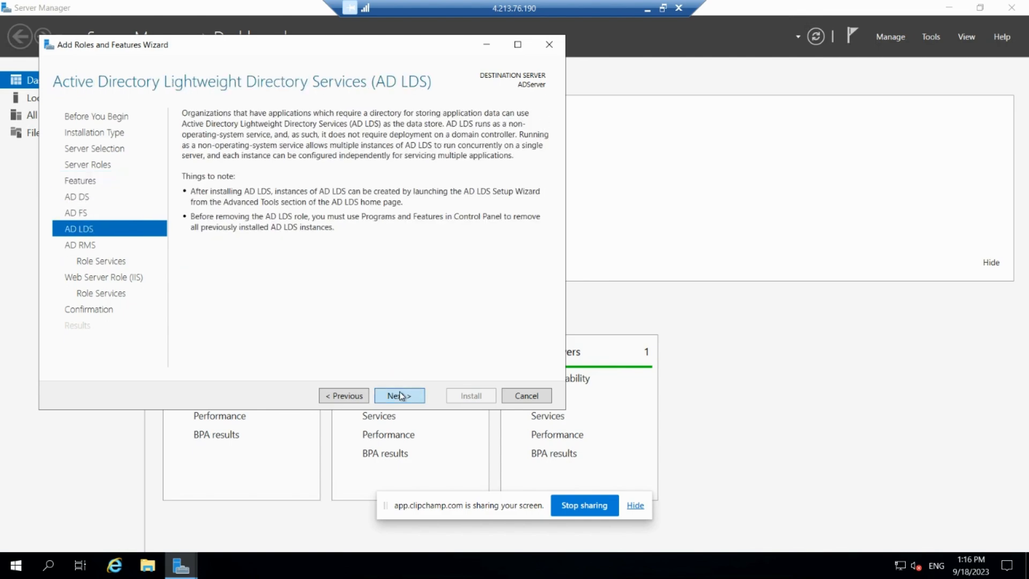
click(399, 395)
click(399, 396)
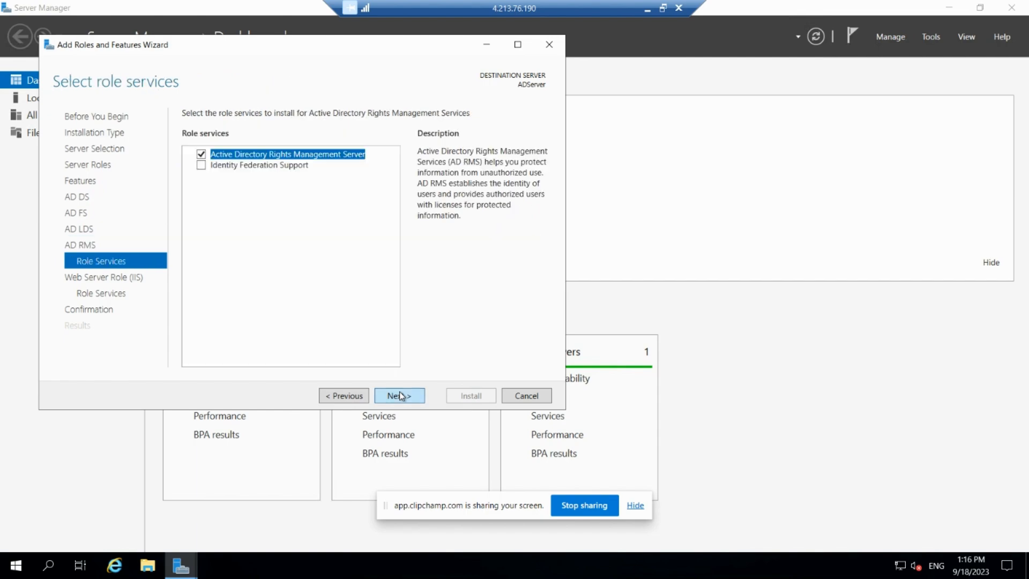
click(199, 167)
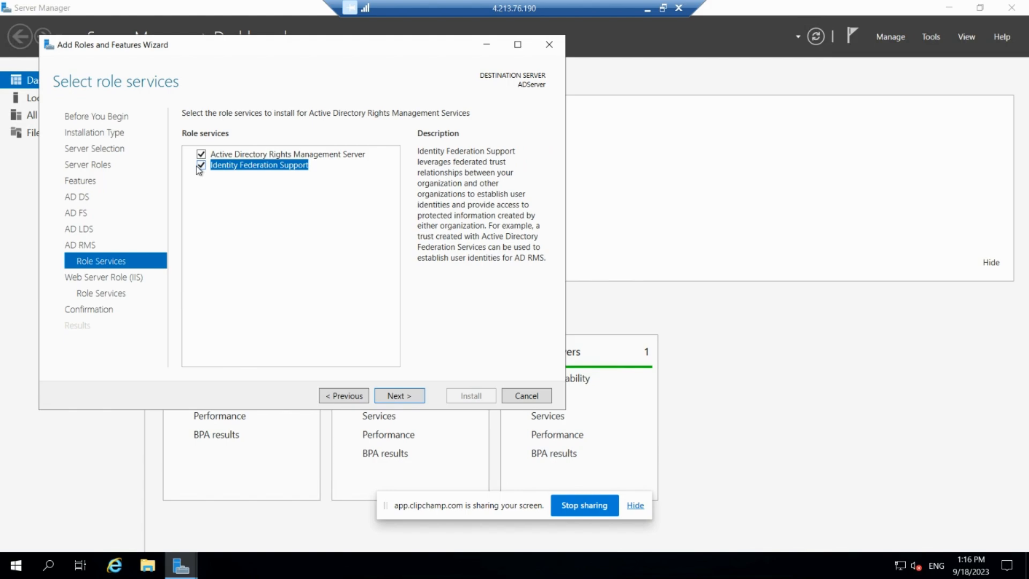
Install the selected roles and features with the default Web Server (IIS) role services, and close the wizard once installation completes.
click(403, 395)
click(403, 395)
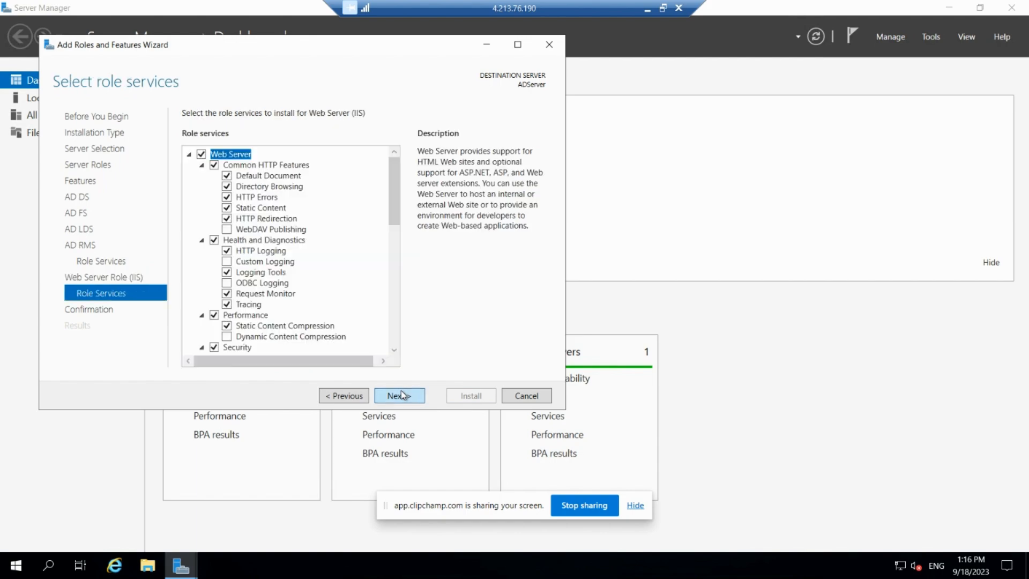
click(394, 335)
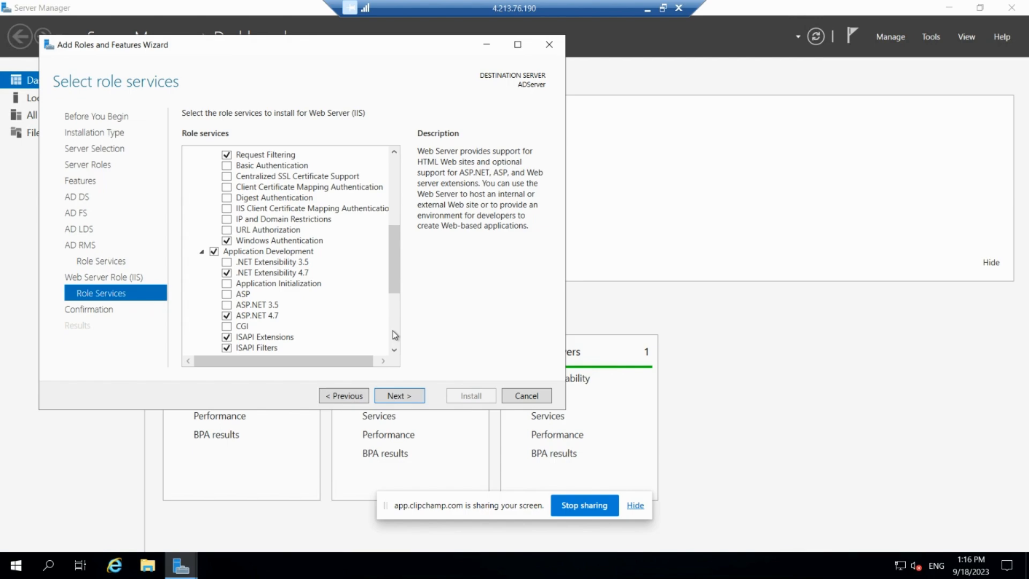
click(395, 335)
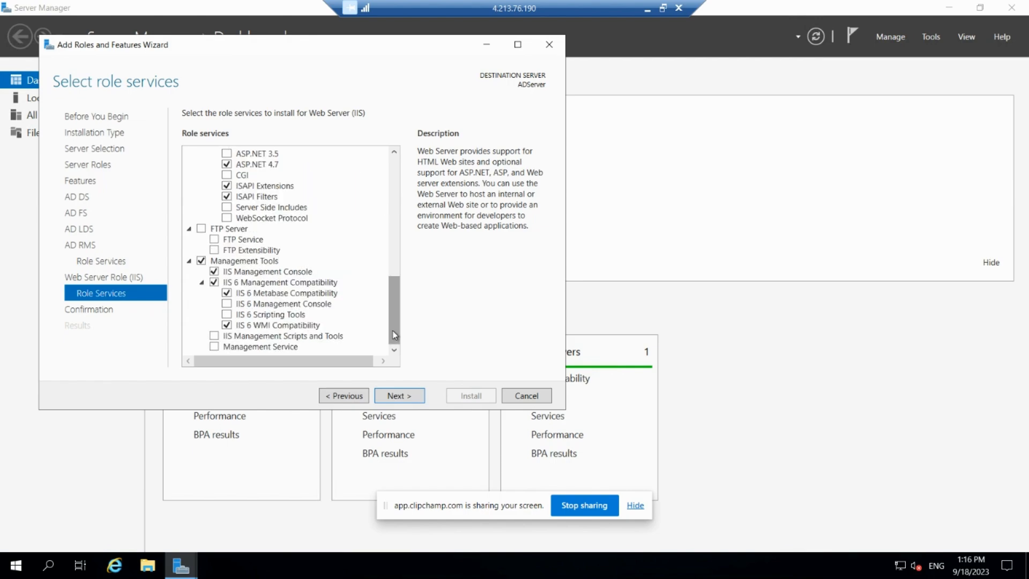
click(414, 401)
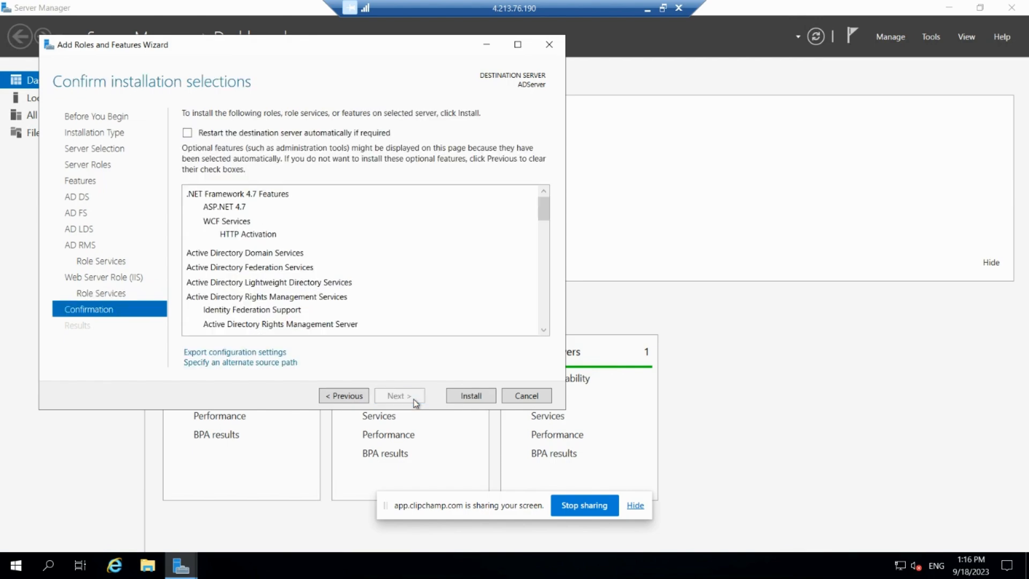
click(464, 399)
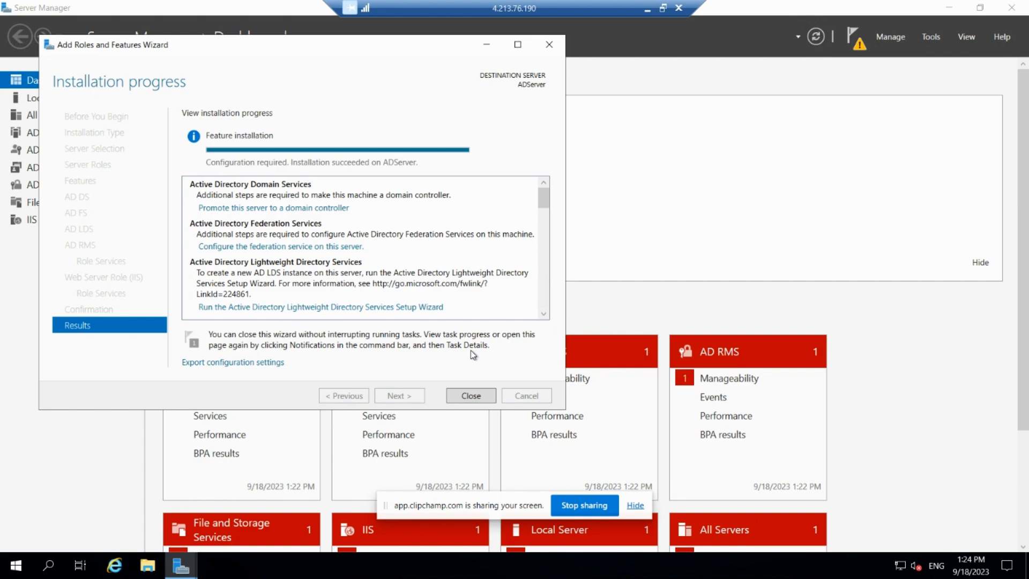
click(470, 396)
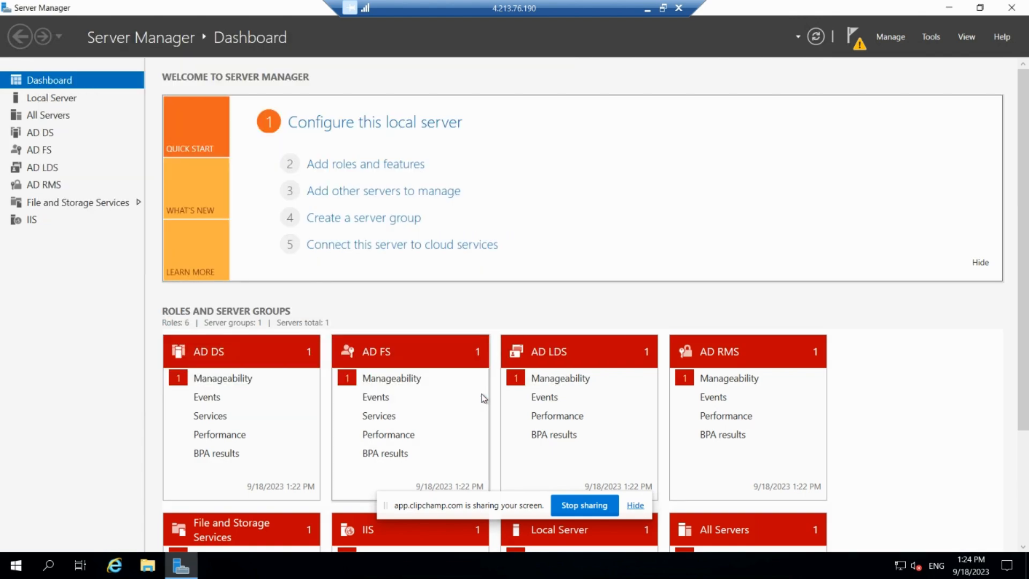
Start promoting this server to a domain controller and choose to add a new forest as the deployment operation.
click(860, 41)
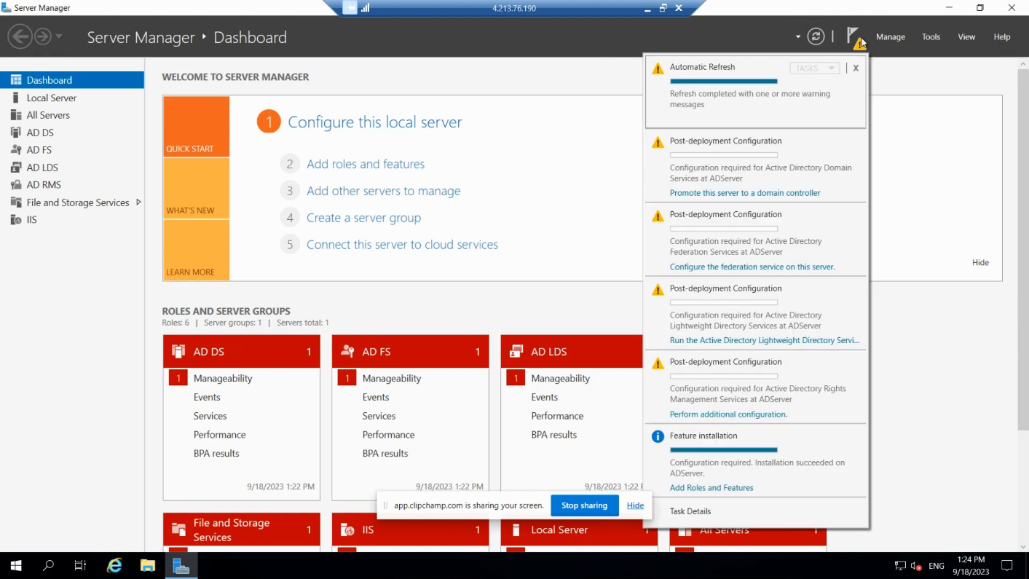
click(778, 194)
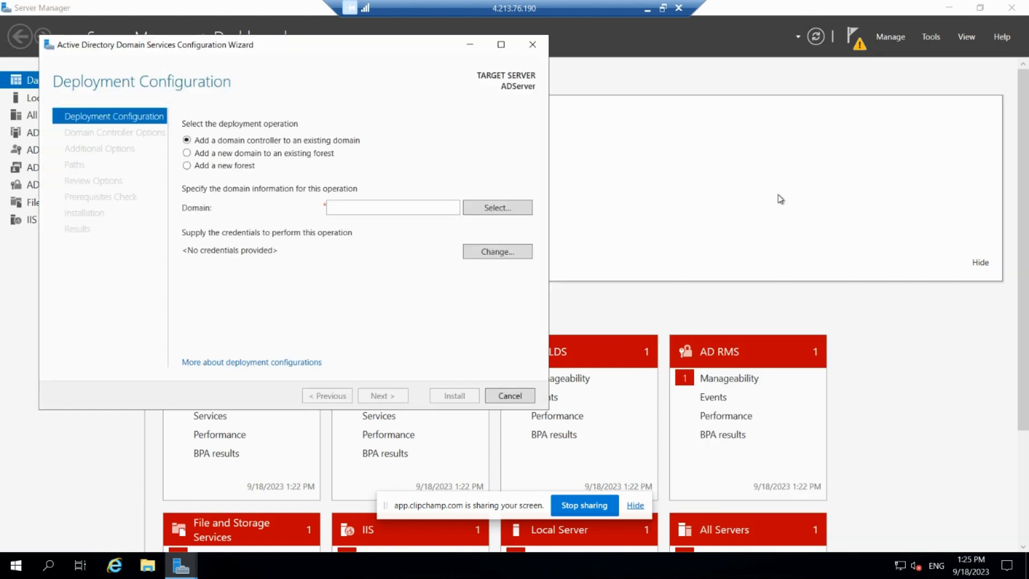
click(486, 214)
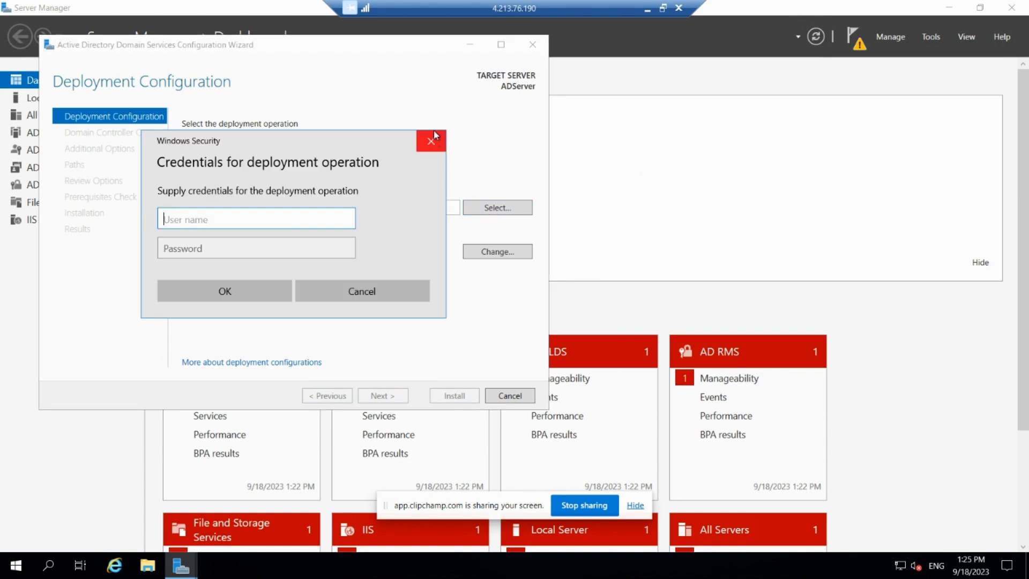
click(432, 142)
click(247, 167)
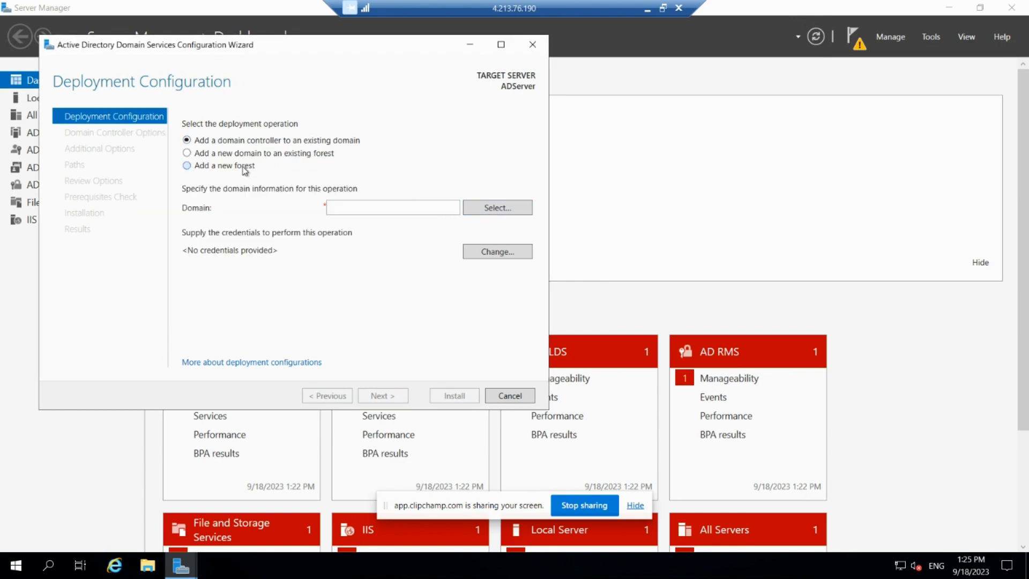
Set the root domain name to Forest.Nallamala and continue to the domain controller options.
click(339, 205)
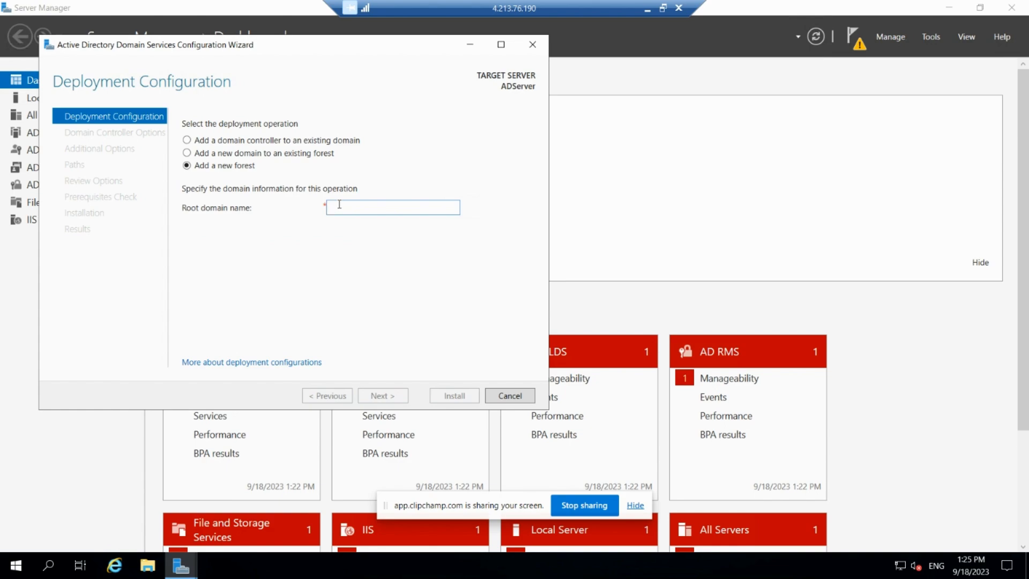
text(Forest)
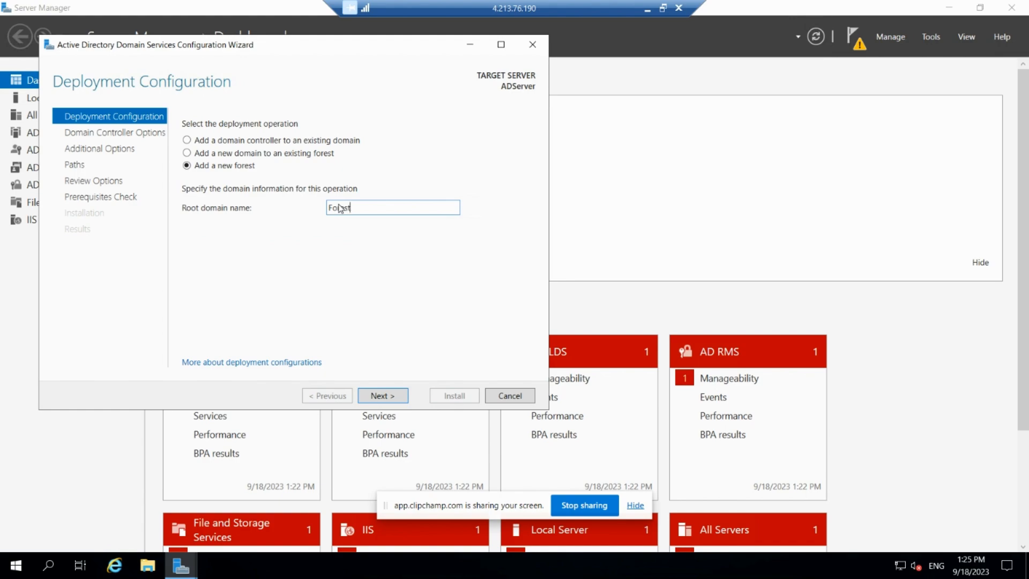
text(.Az)
key(BackSpace)
key(BackSpace)
text(Nallamala)
click(384, 395)
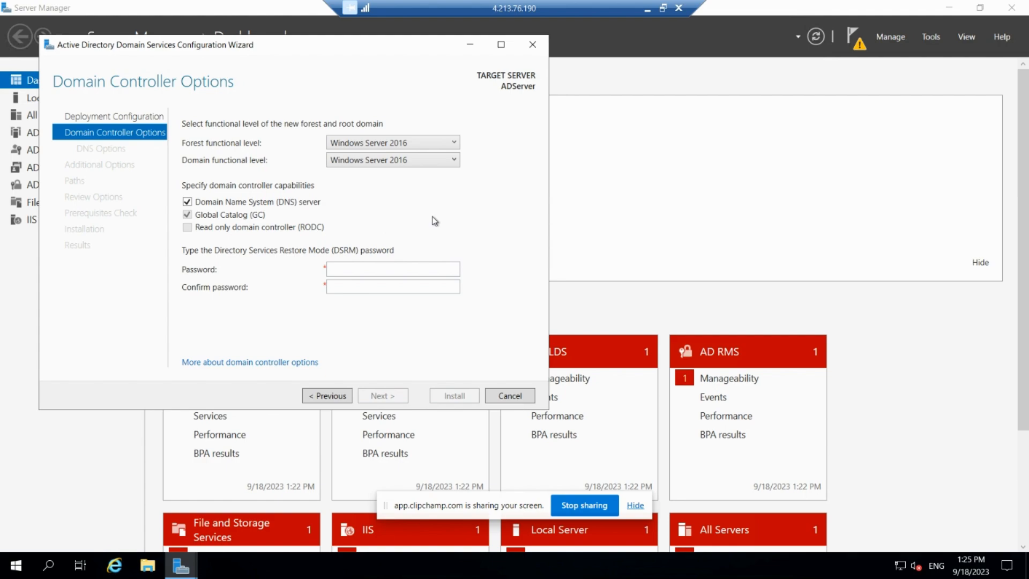
Enter and confirm the Directory Services Restore Mode password, keep the default domain controller options, and continue.
click(406, 271)
text(********)
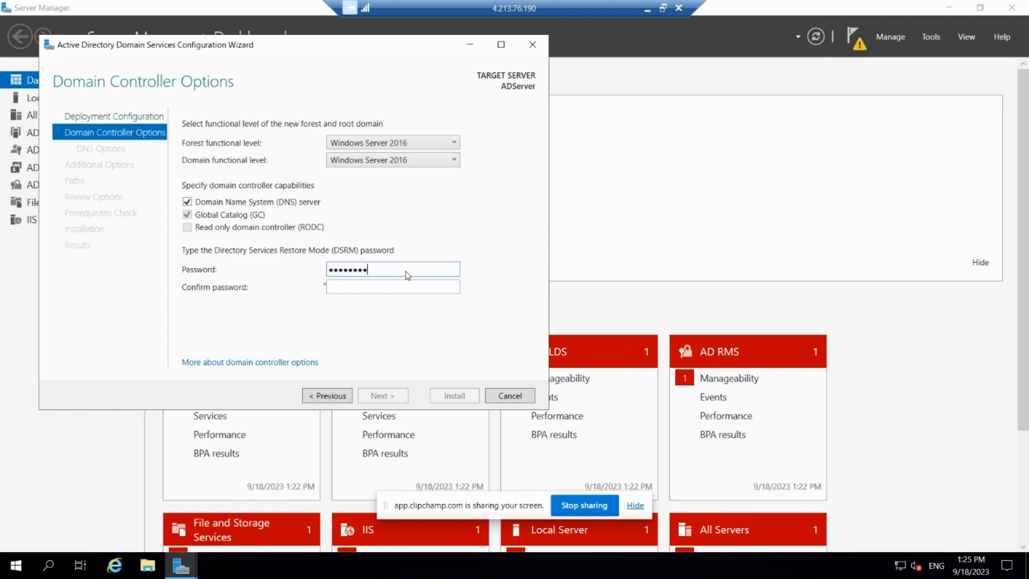
text(****)
key(Tab)
text(************)
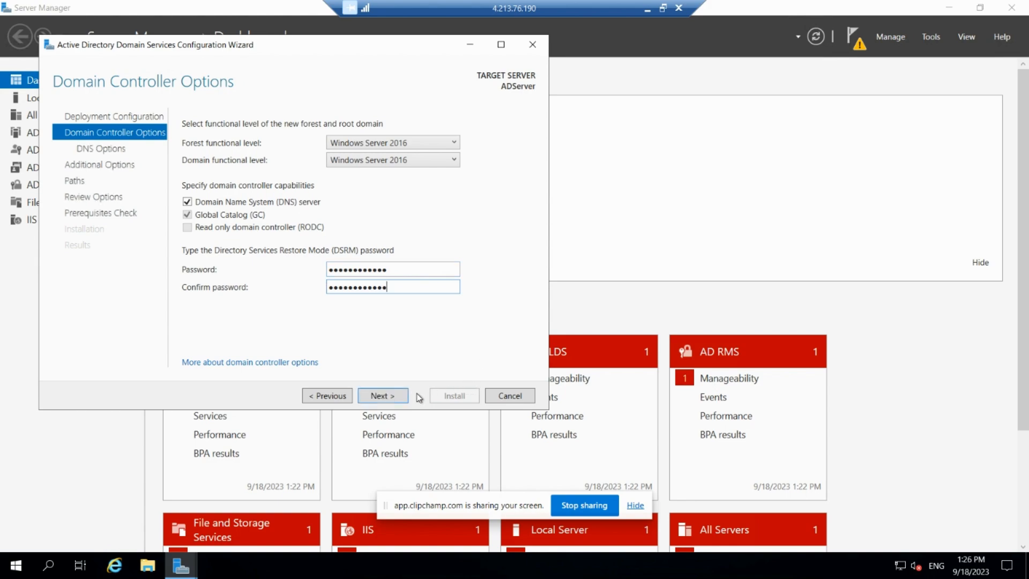
click(396, 400)
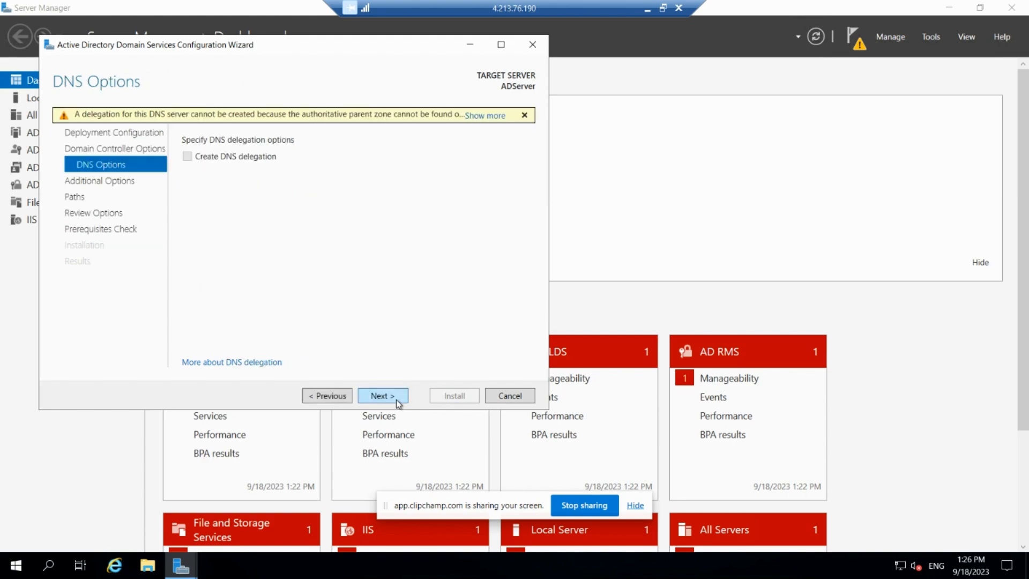
Accept the default DNS options, NetBIOS domain name FOREST and AD DS folder paths, proceeding to the options review.
click(396, 400)
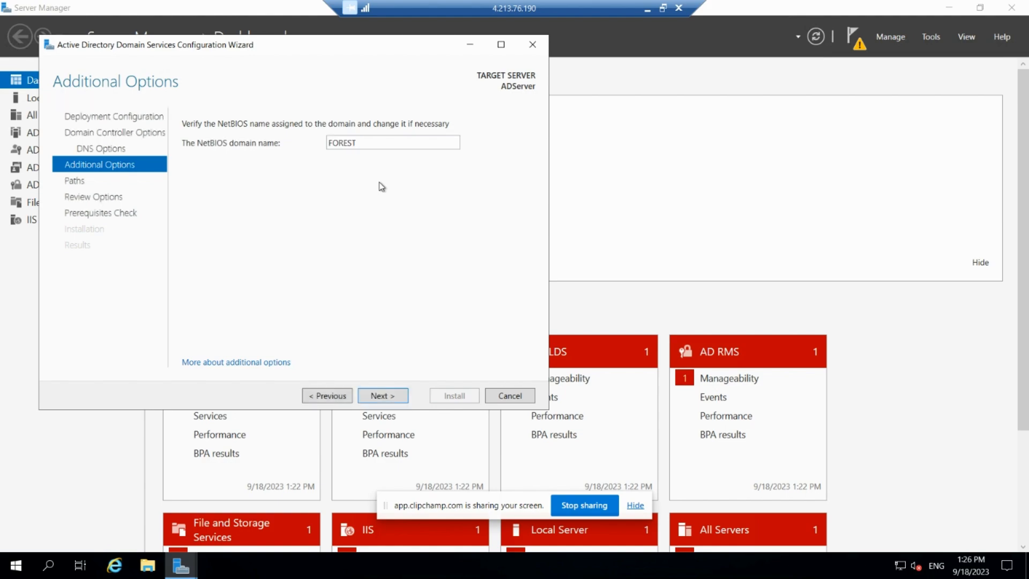
click(376, 398)
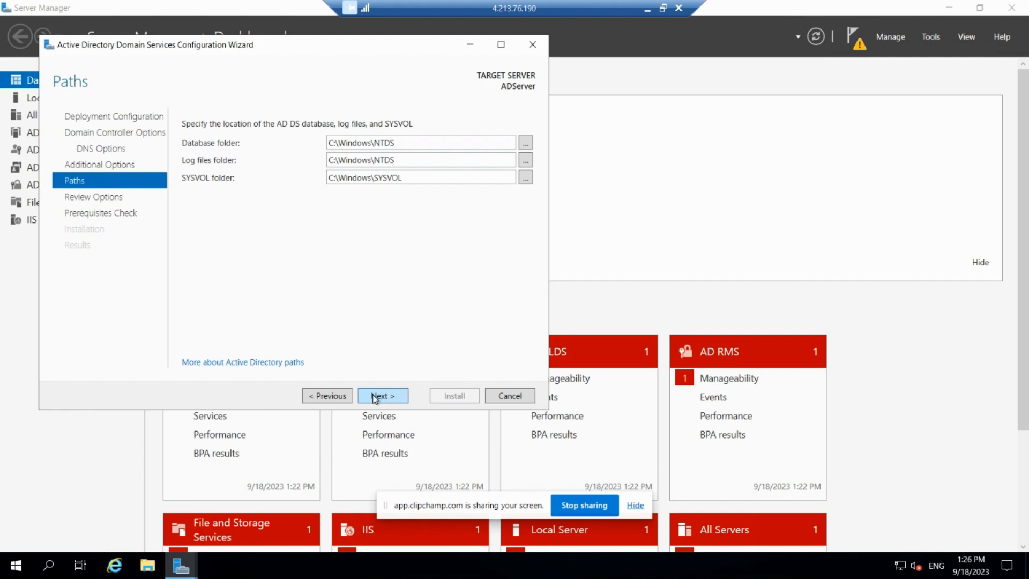
click(371, 394)
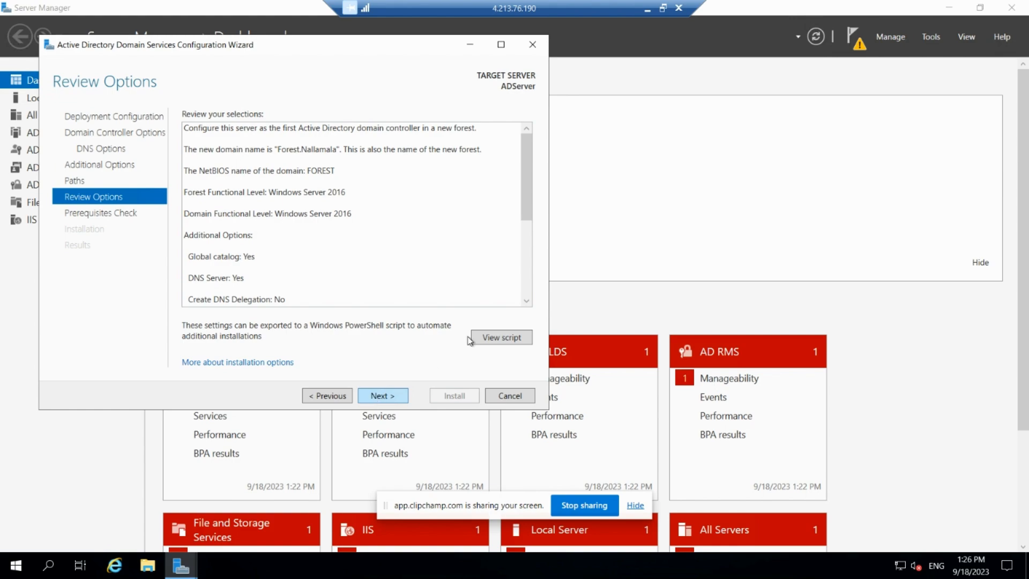
Review the selected options and prerequisite check results, and start the domain controller installation.
click(528, 294)
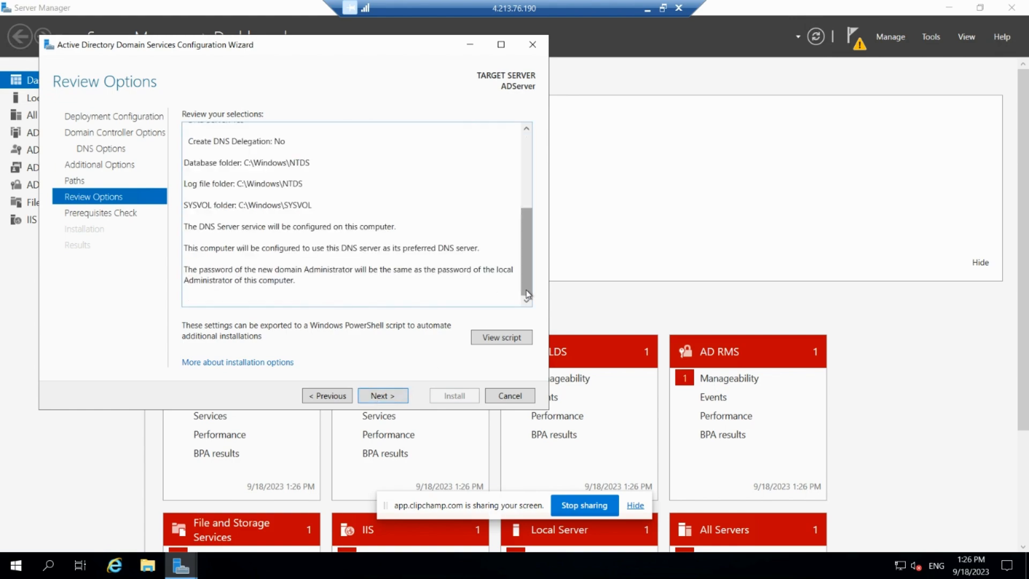
click(398, 395)
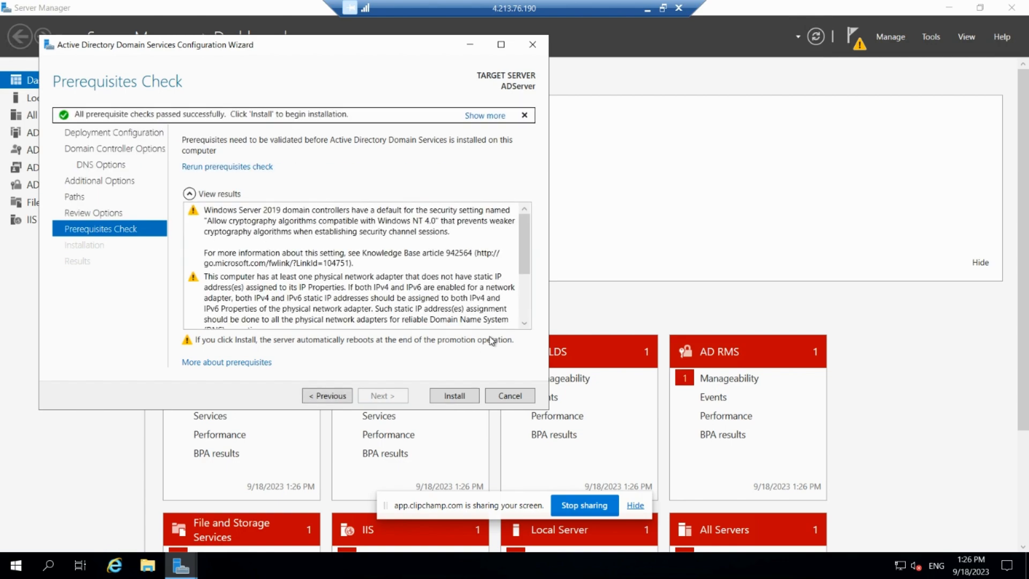
scroll(523, 318, down, 3)
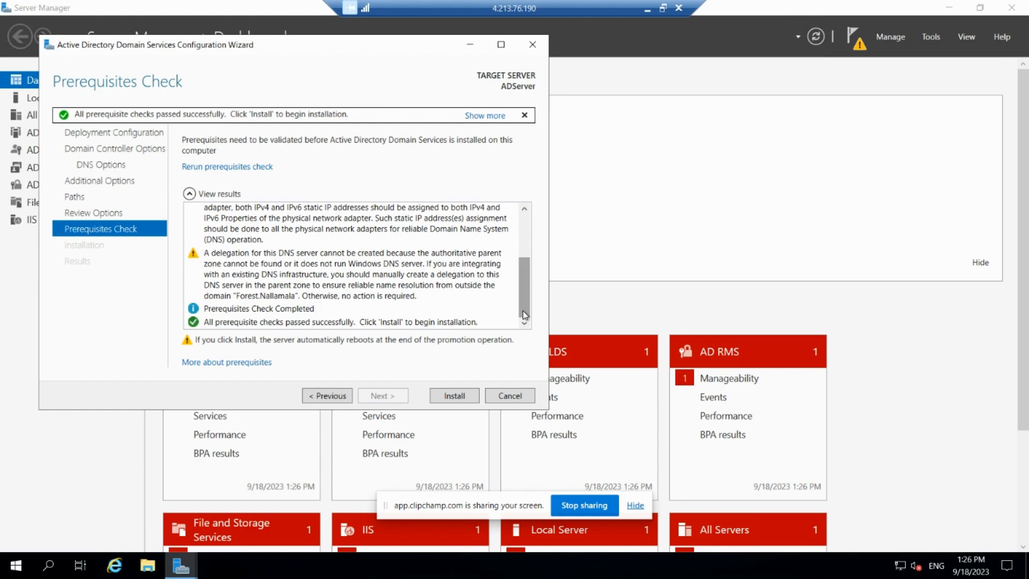
click(444, 397)
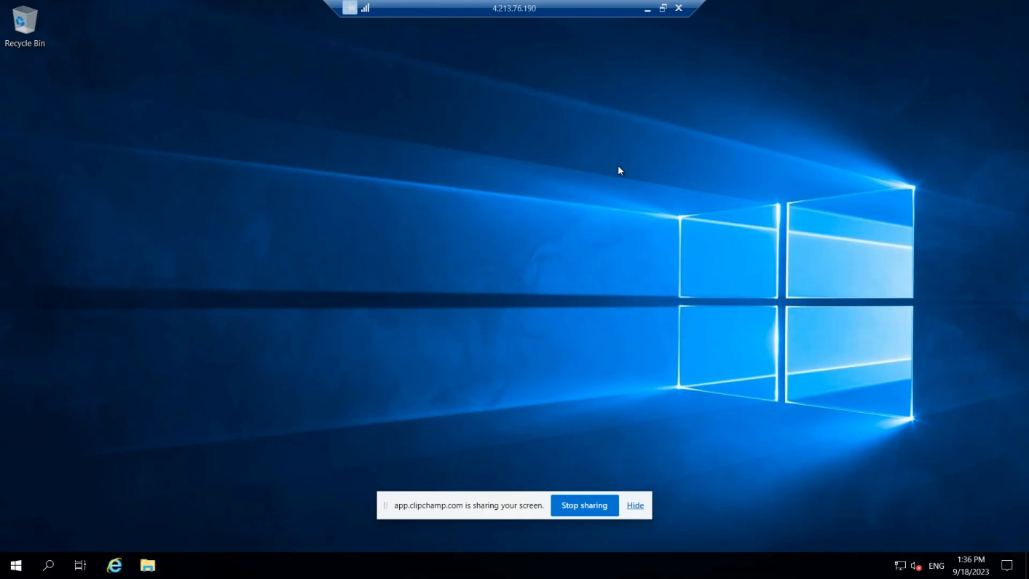
Search Windows for "active", open Active Directory Users and Computers and maximize its window.
click(48, 569)
text(active)
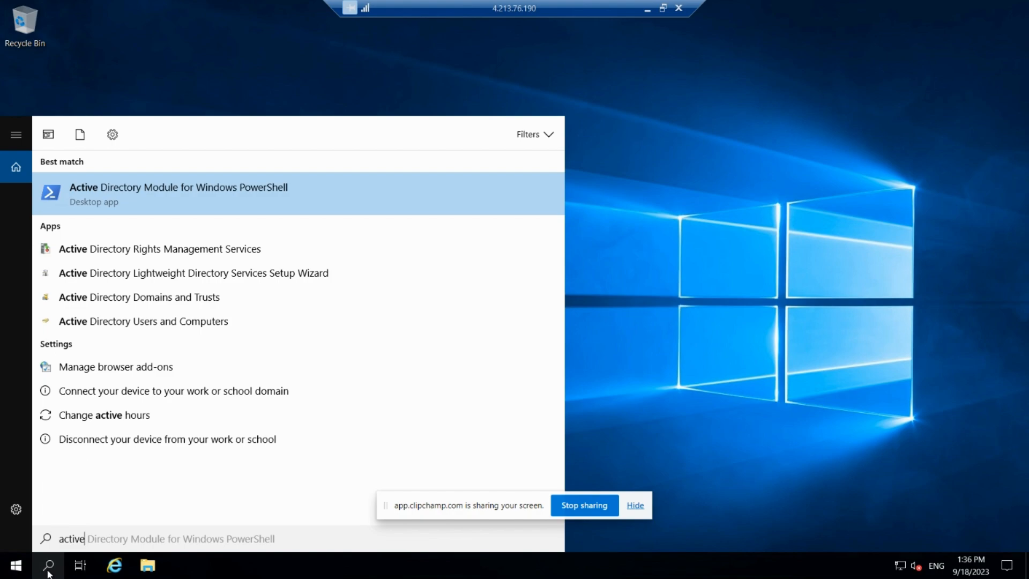
click(131, 321)
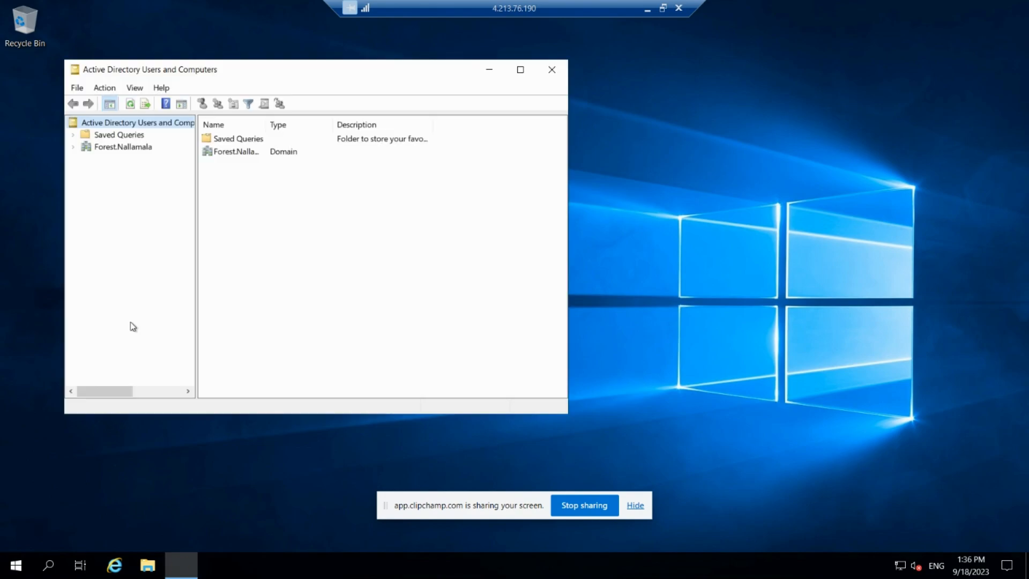
click(520, 70)
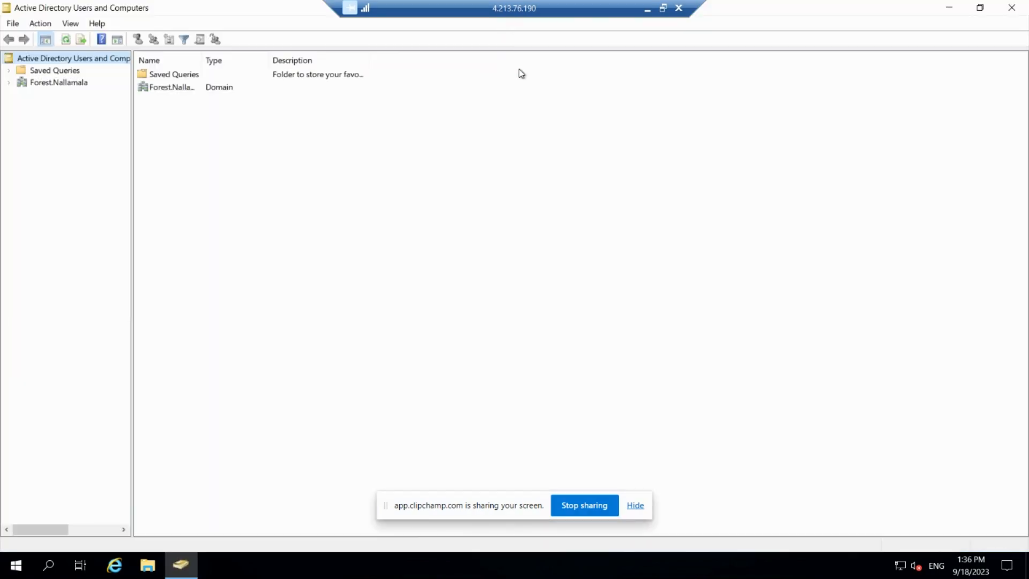
Expand the Forest.Nallamala domain and examine its Users, Domain Controllers and Computers containers, including the built-in administrator account.
click(8, 82)
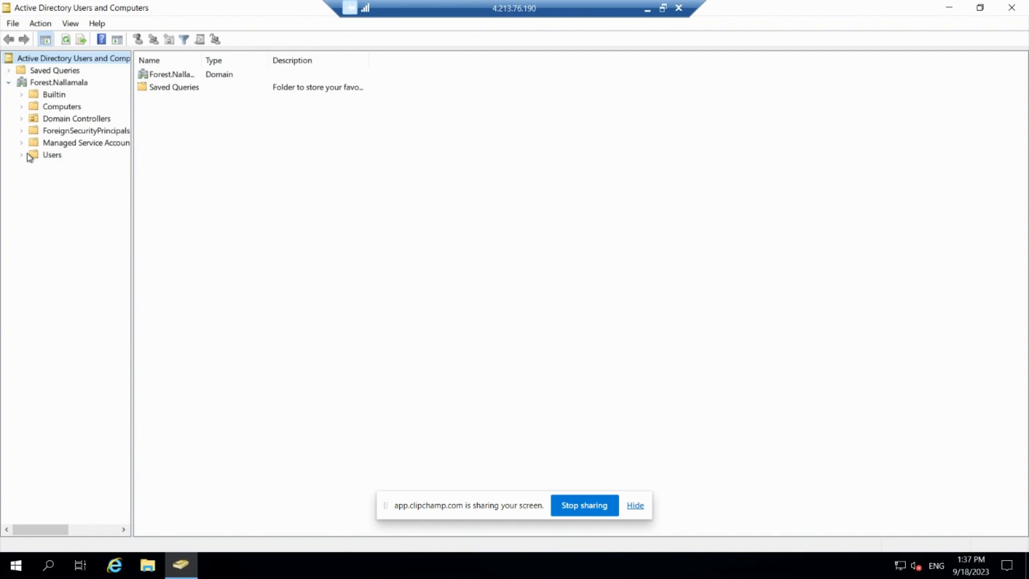
click(52, 156)
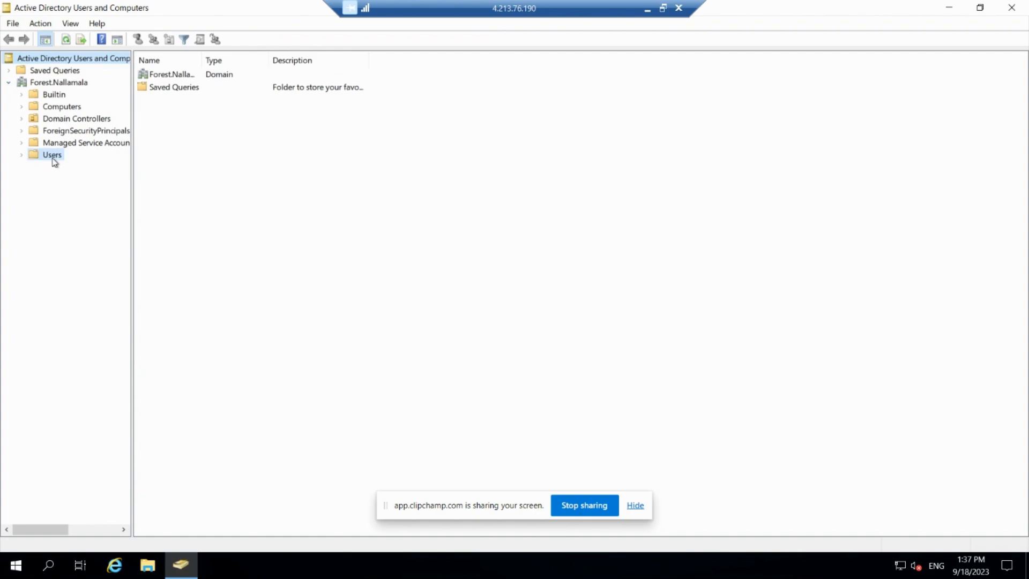
click(67, 117)
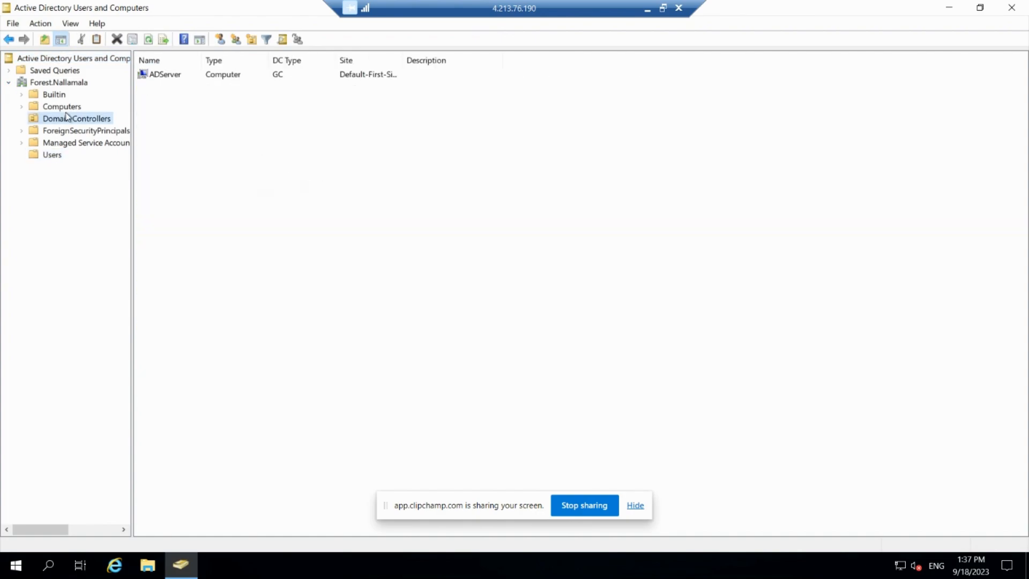
click(62, 107)
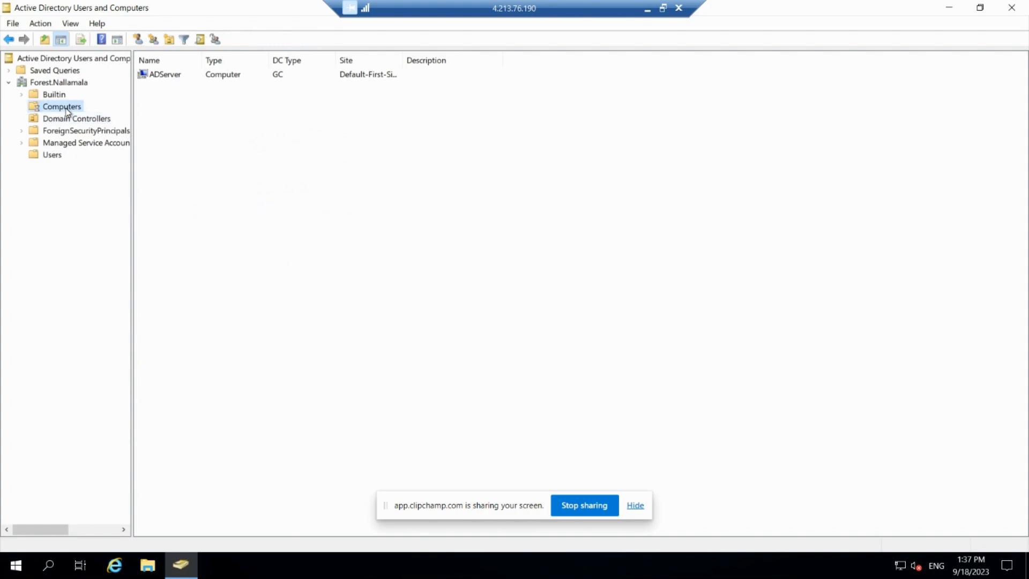
click(58, 155)
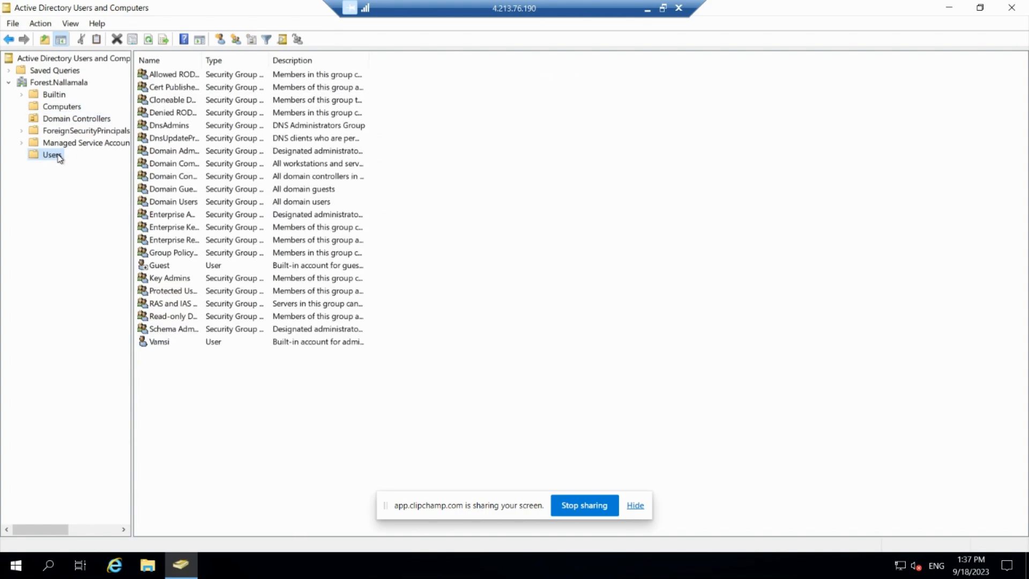
click(166, 343)
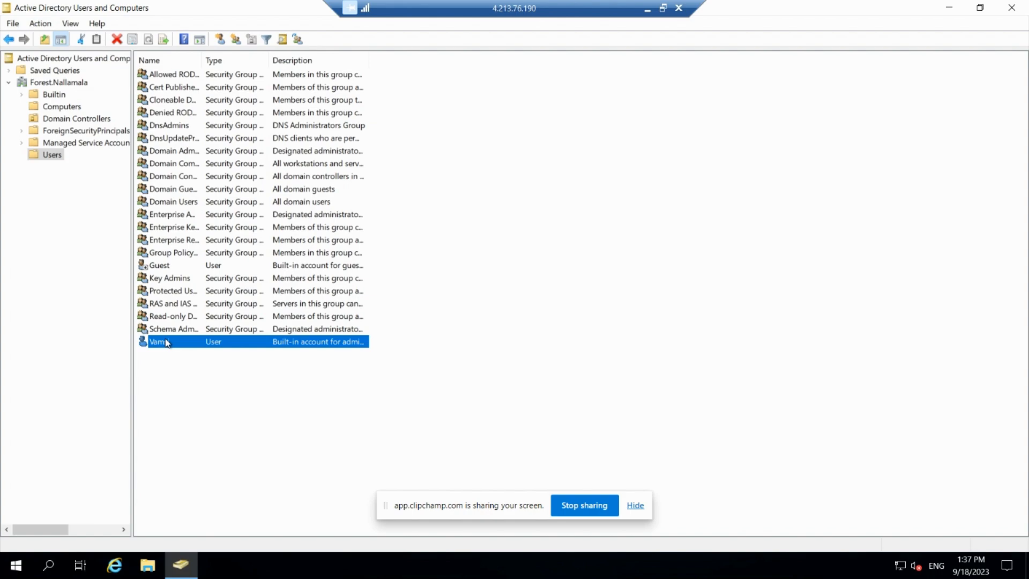
Start a new user in the Users container, entering the person's first name, last name and user logon name, and continue.
right_click(180, 368)
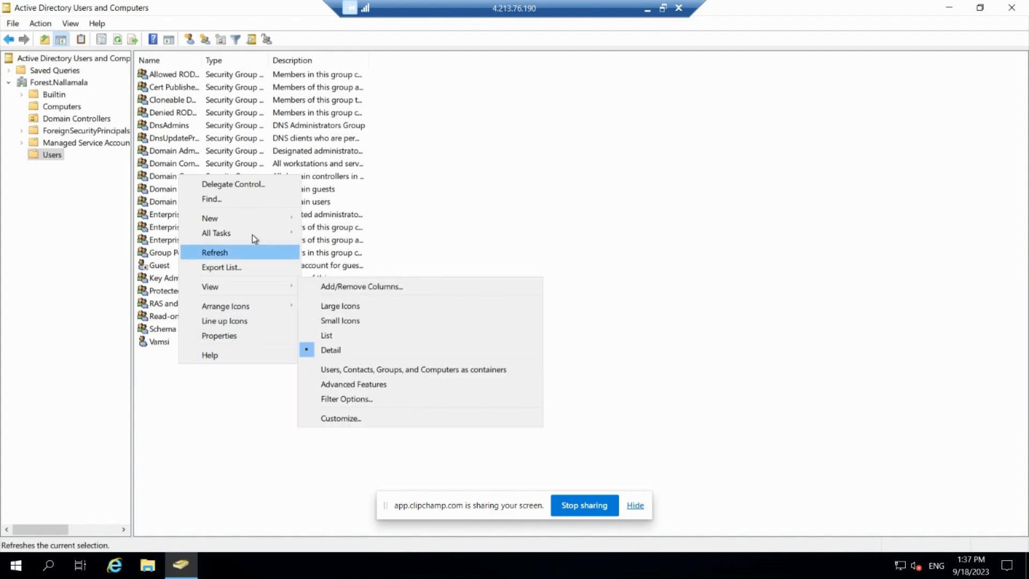
mouse_move(254, 220)
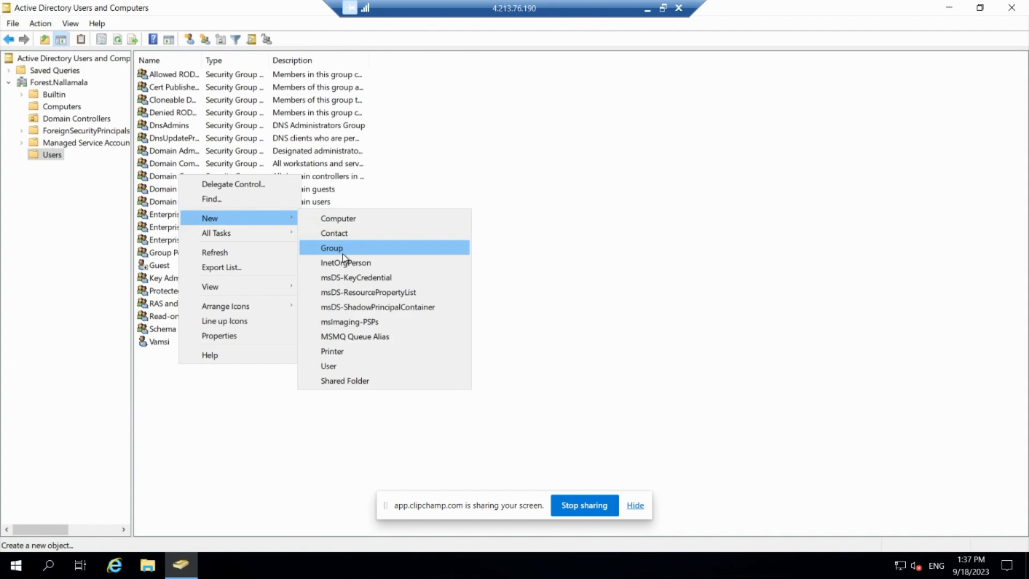
click(361, 369)
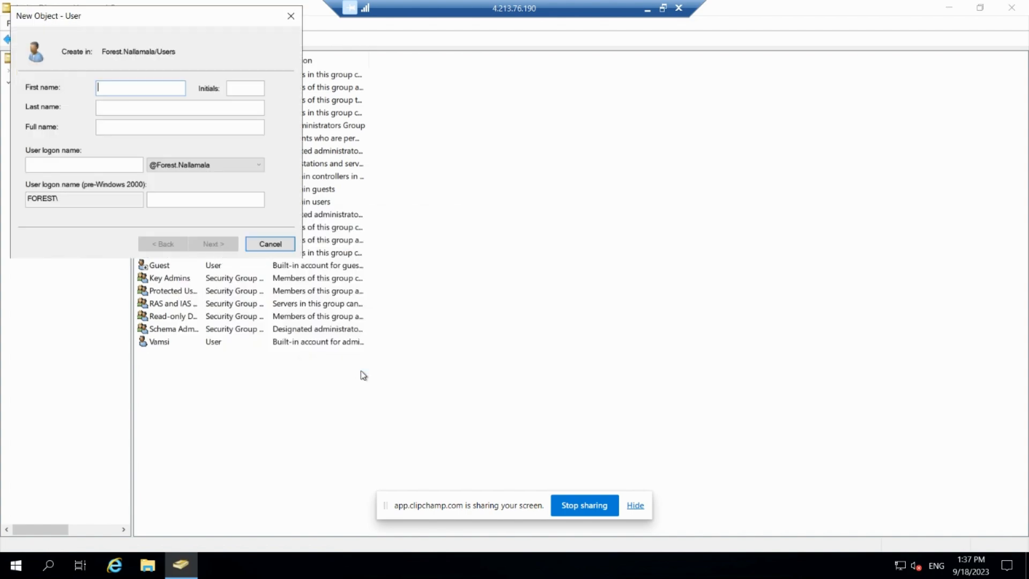
text(tharun)
key(Tab)
key(Tab)
text(s)
key(Tab)
key(Tab)
text(stharun)
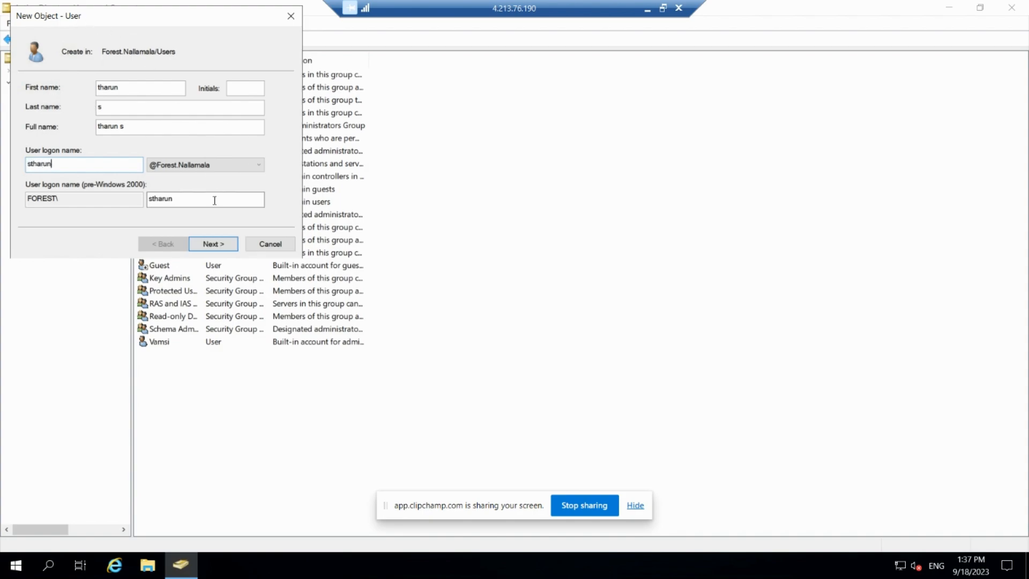
click(216, 245)
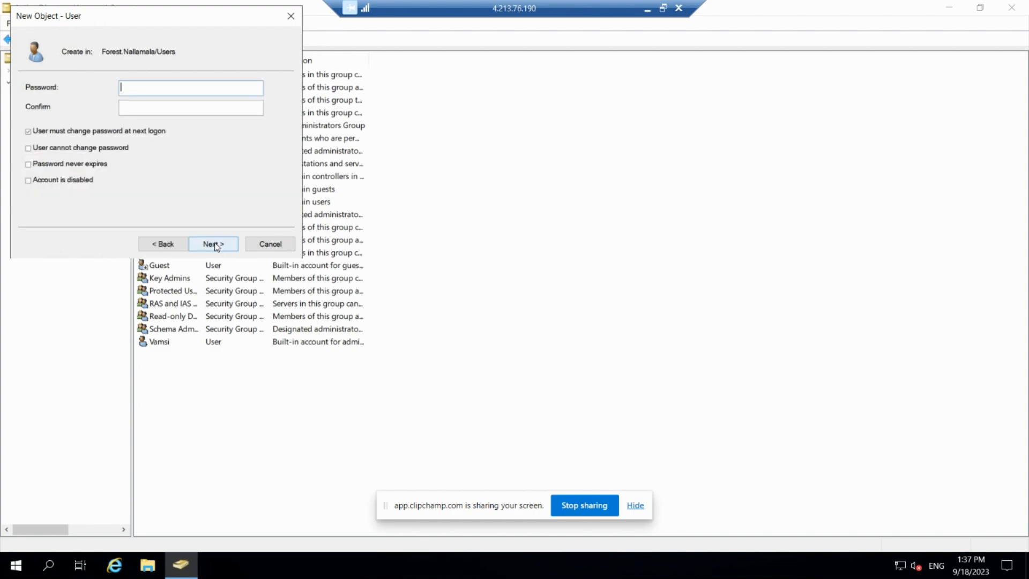
Enter and confirm the new user's password, turn off "User must change password at next logon", and finish creating the account.
text(********************)
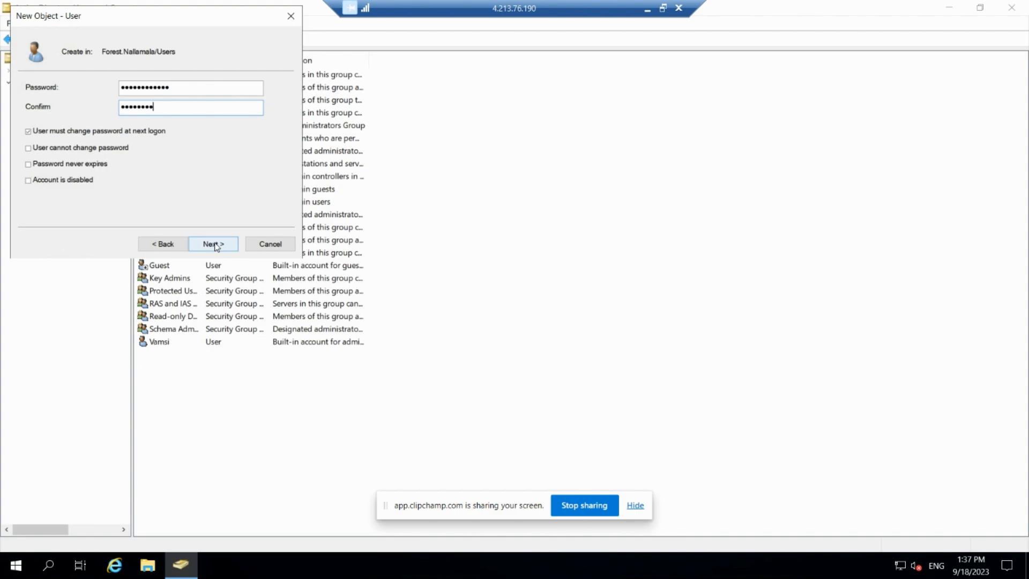
text(*****)
click(28, 132)
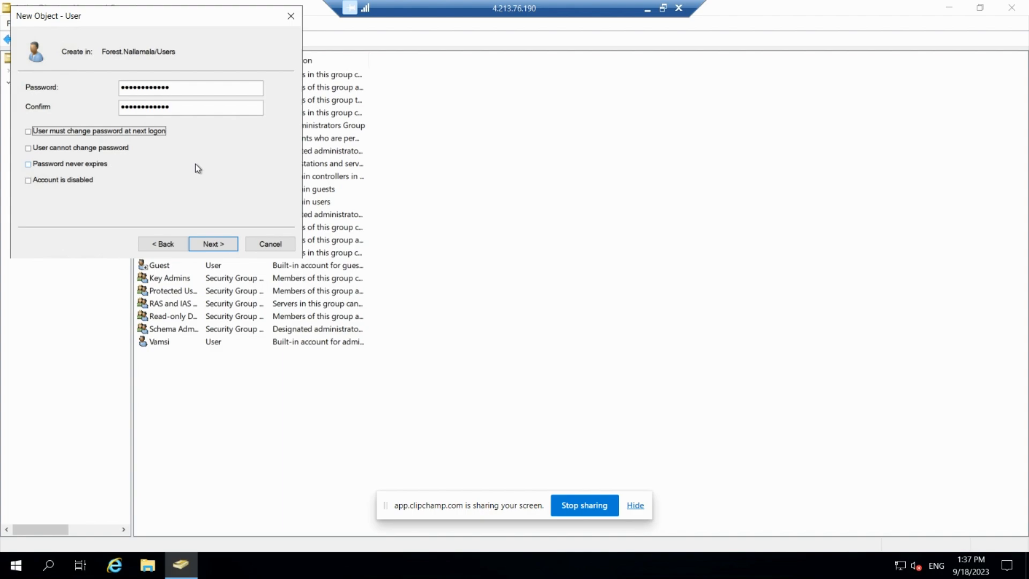
click(220, 245)
click(219, 245)
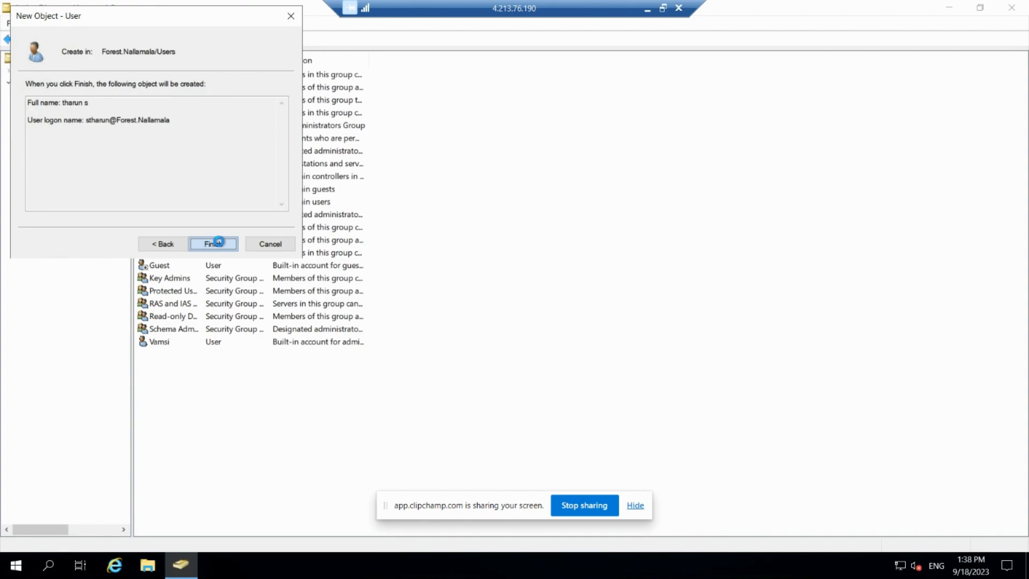